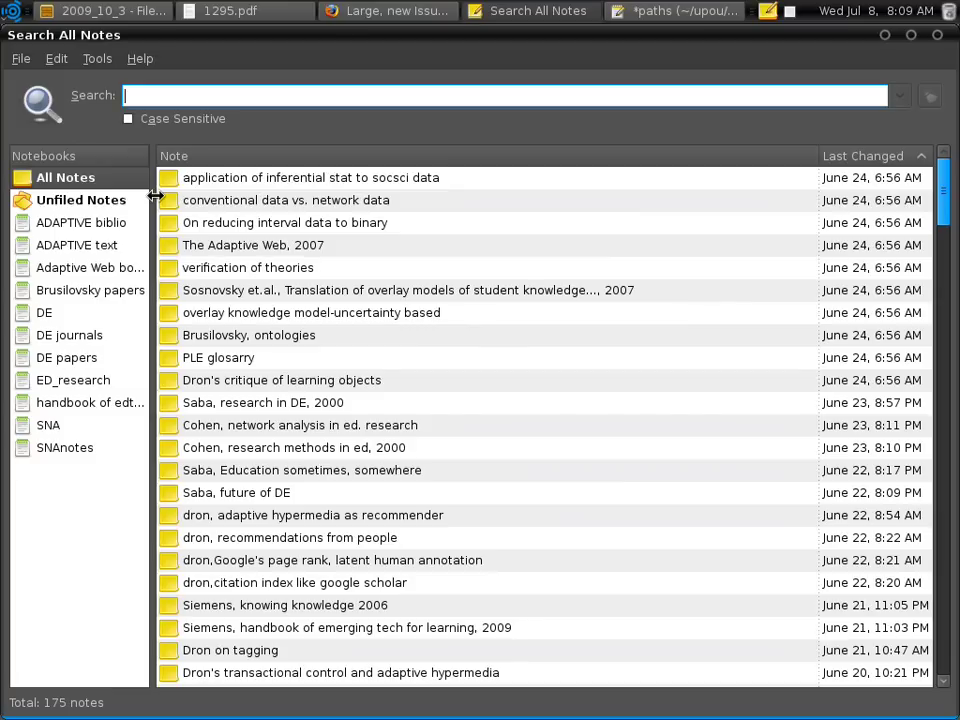
- Create a new notebook named REFERENCES
right_click(60, 487)
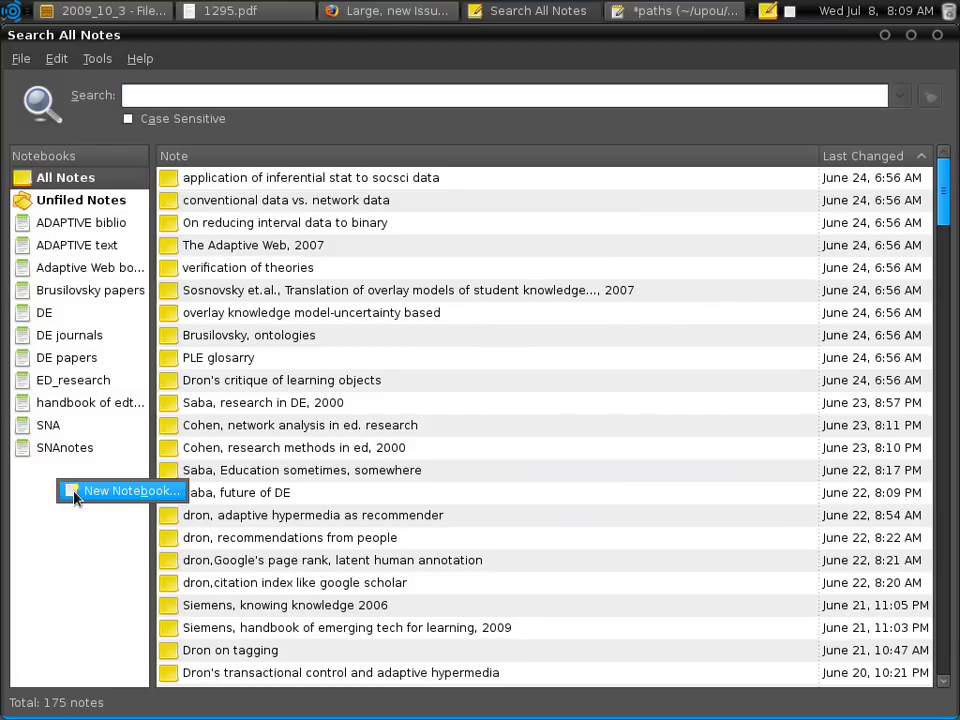
click(75, 491)
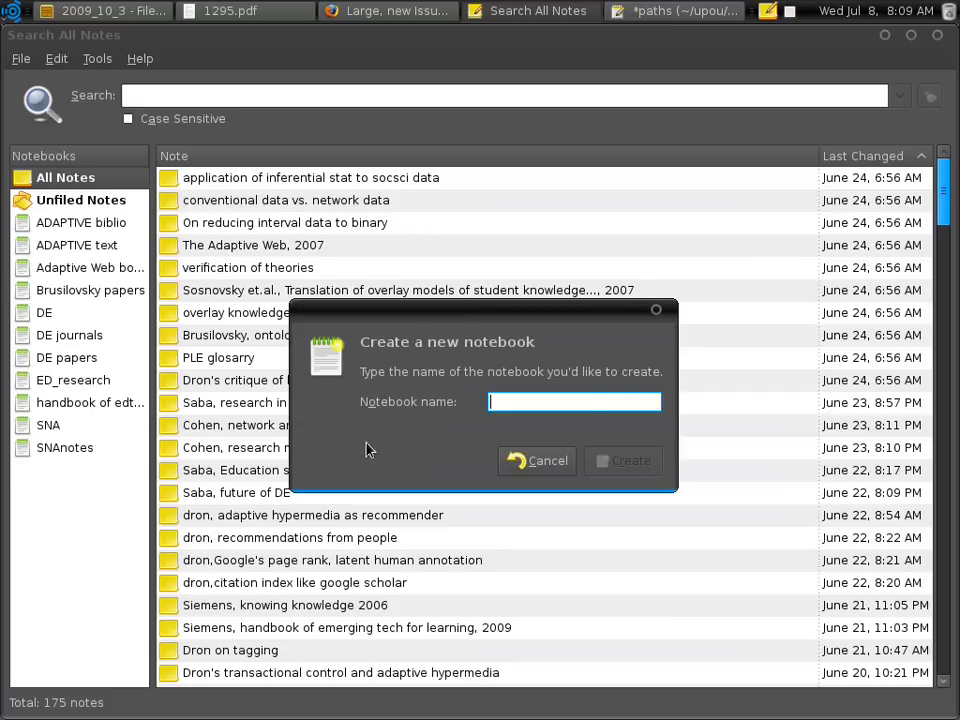
text(r)
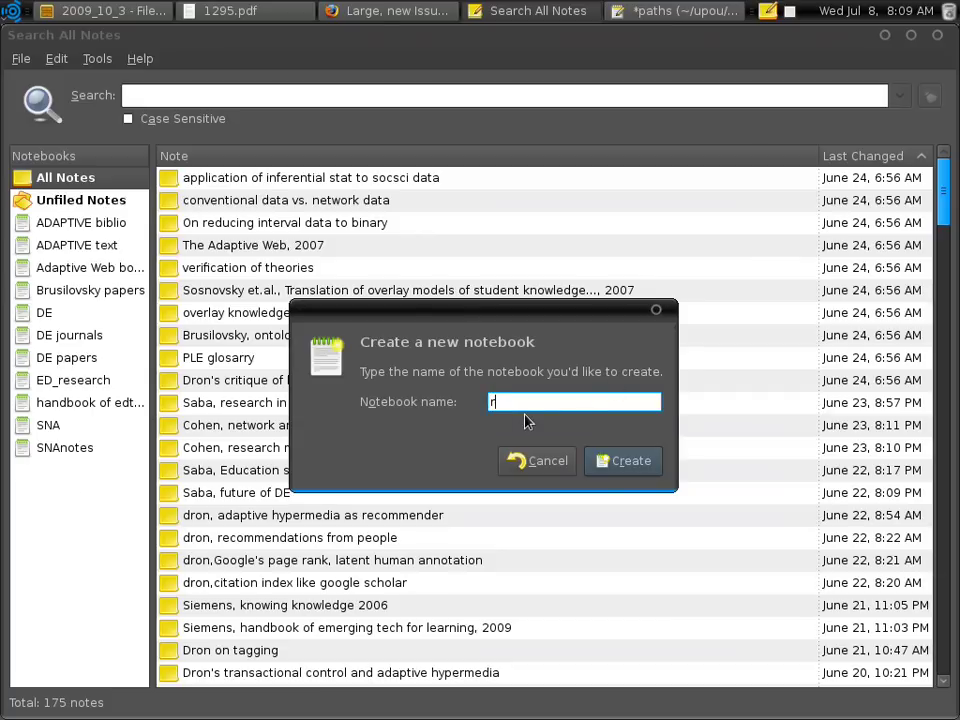
key(BackSpace)
text(REFERENCES)
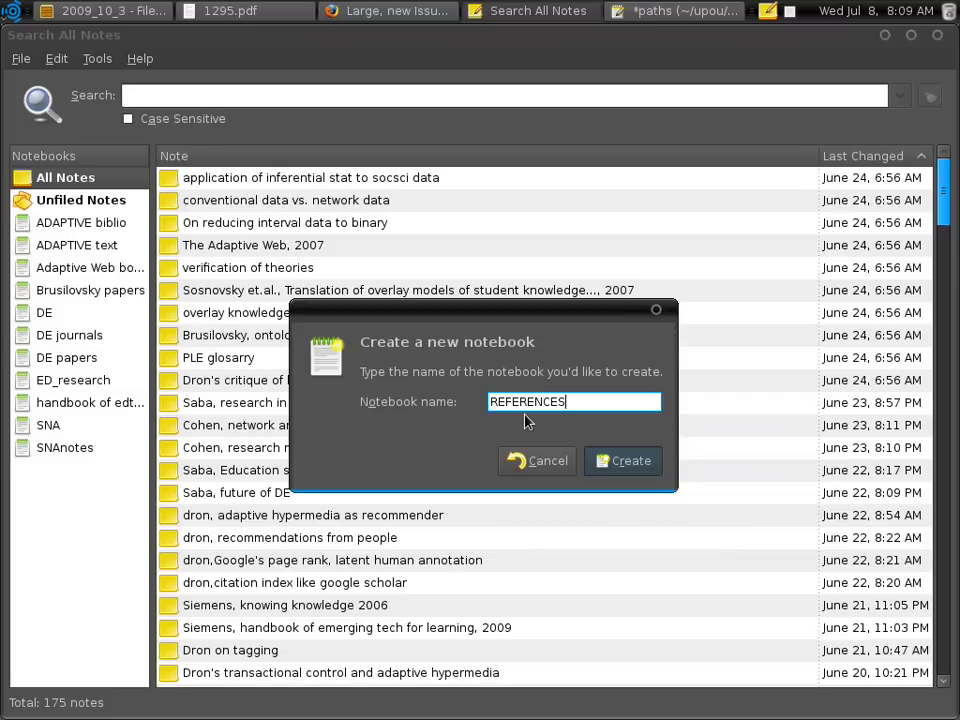
click(624, 461)
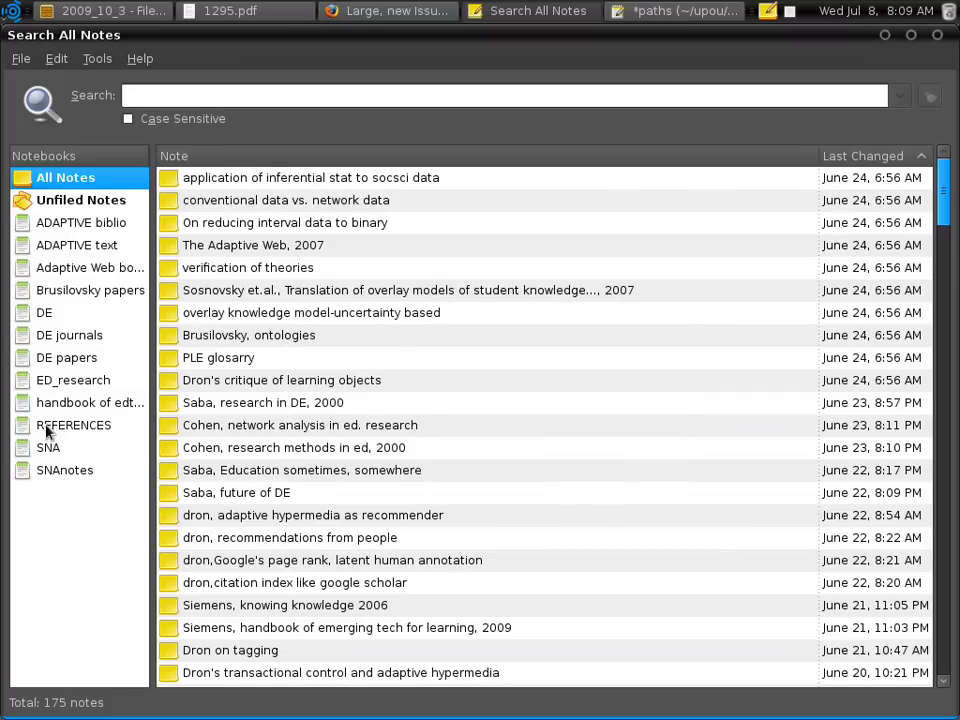
click(46, 430)
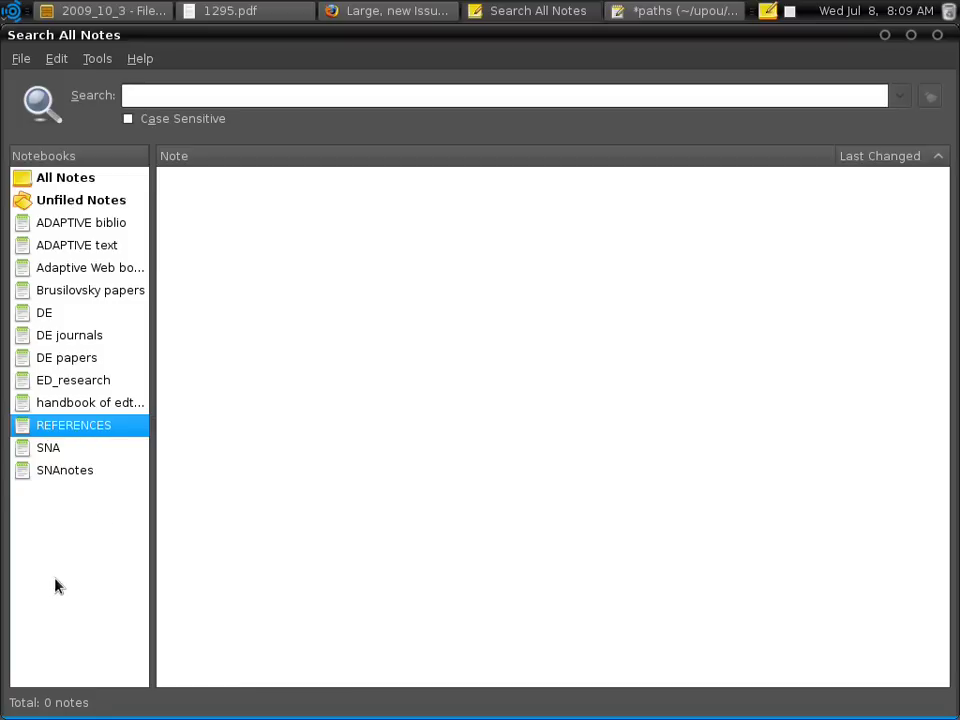
- Add a second notebook named CITATIONS
right_click(74, 533)
click(115, 541)
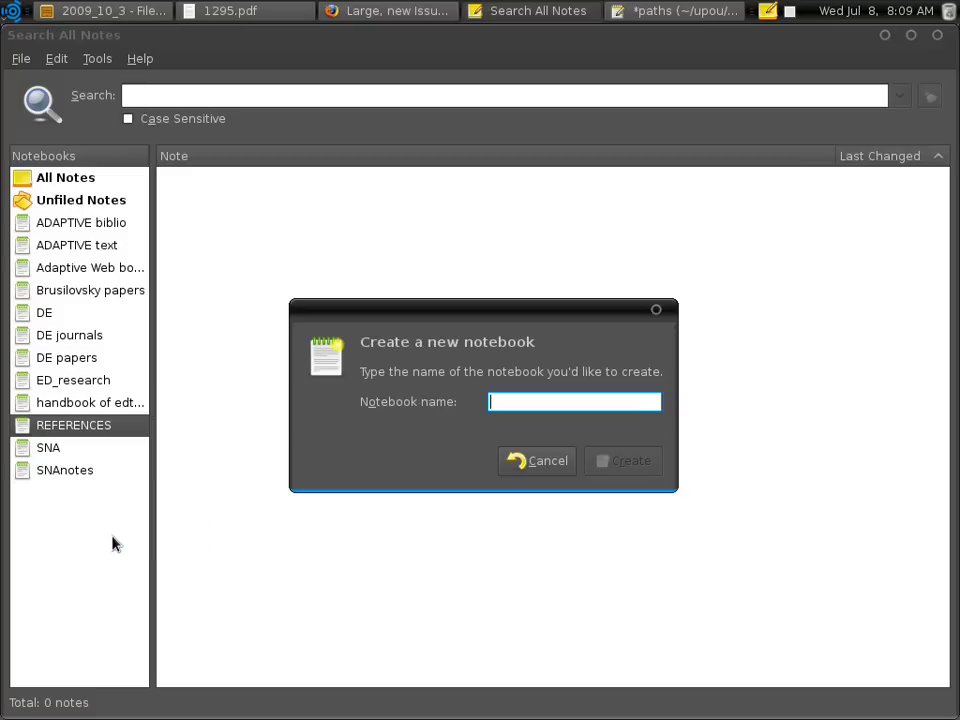
text(CITATIONS)
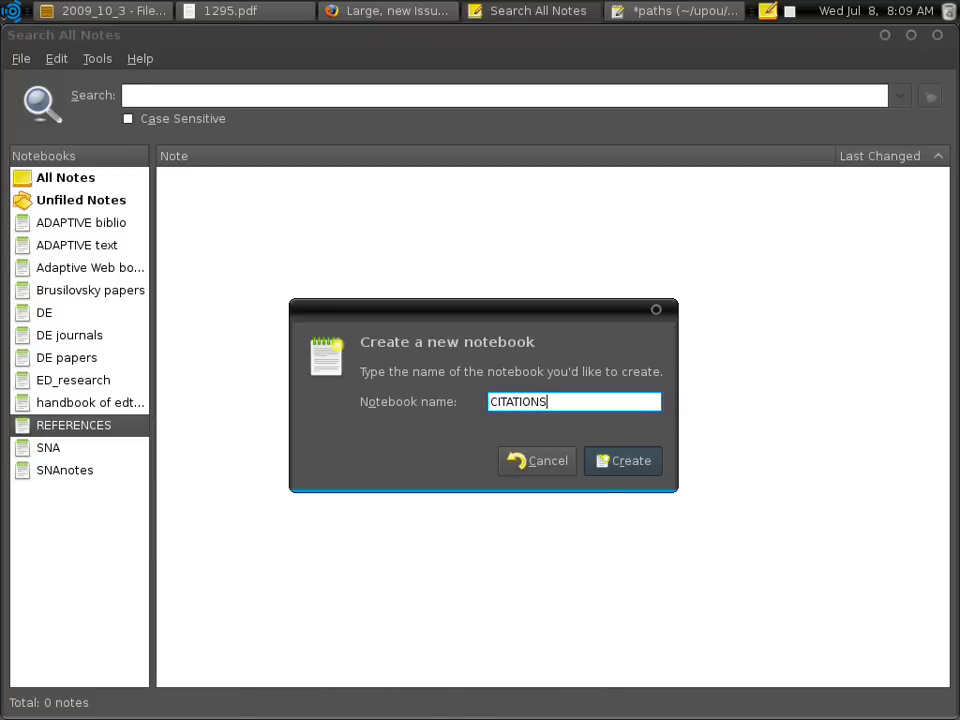
key(Return)
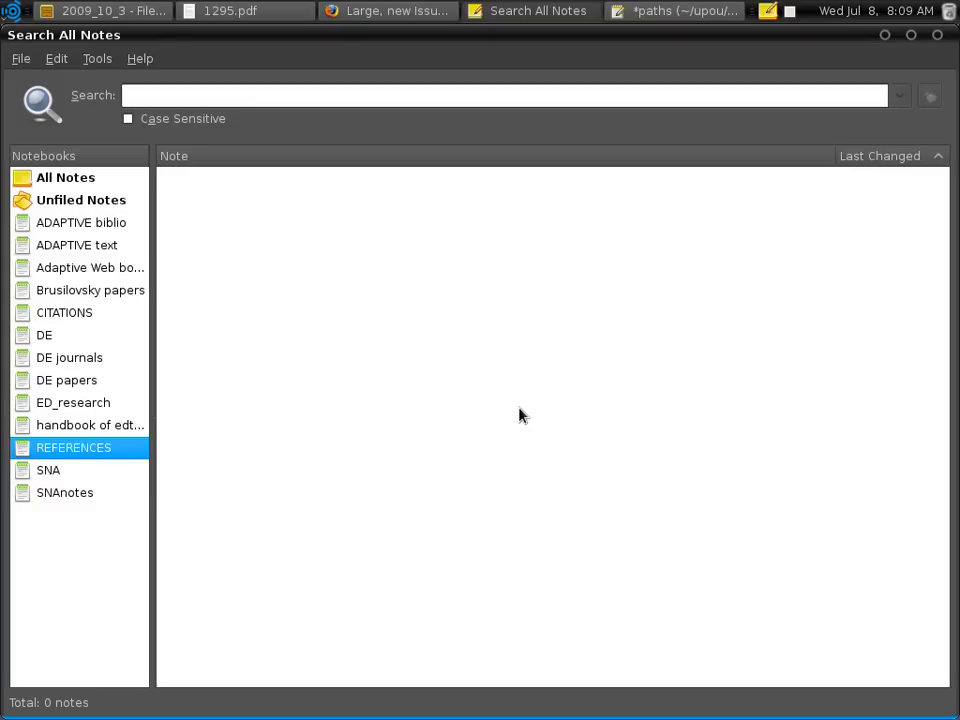
click(266, 16)
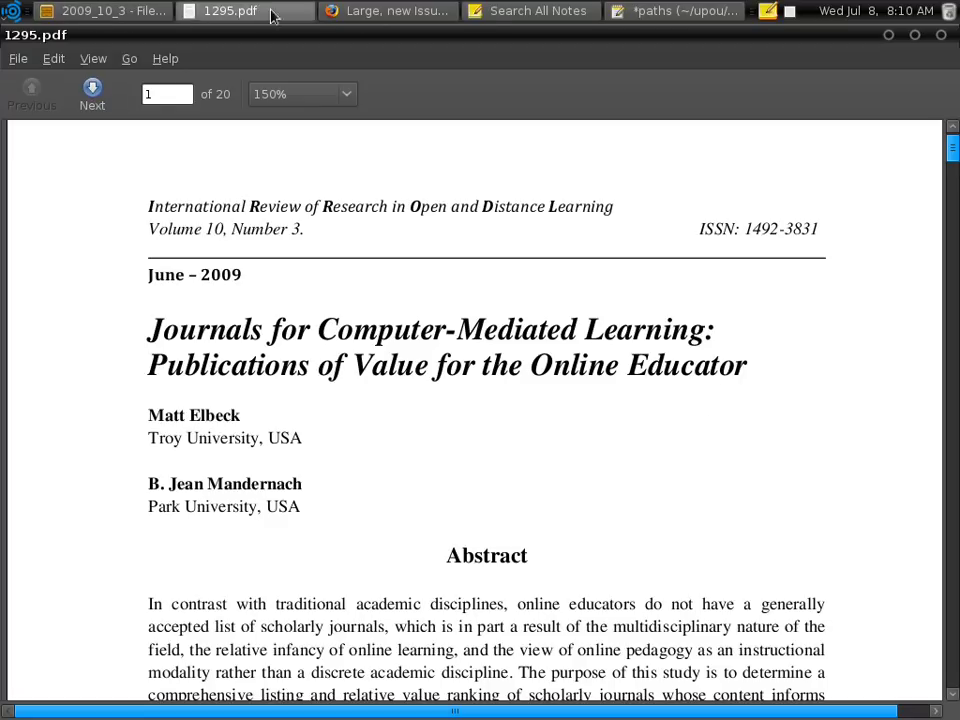
click(566, 10)
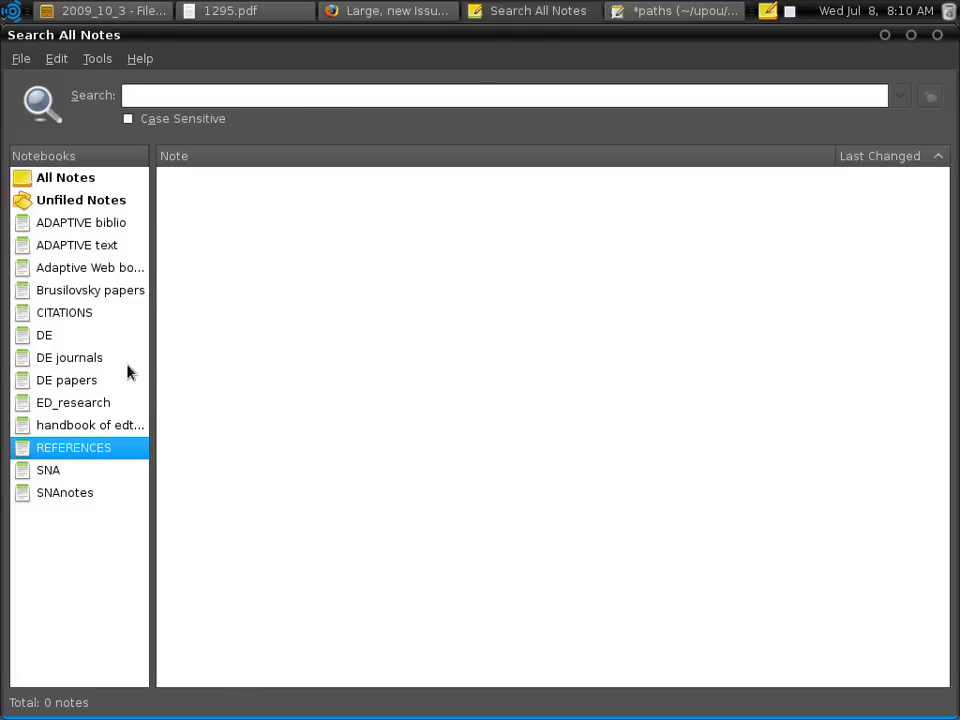
- Create a new note in REFERENCES and place its window over the 1295.pdf article
right_click(86, 455)
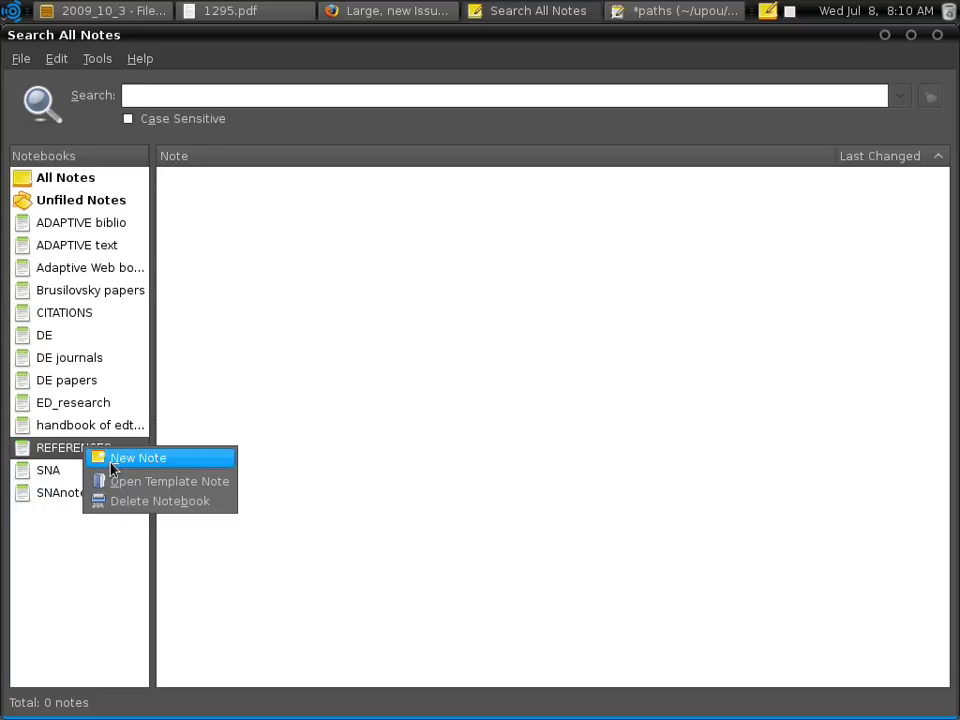
click(113, 468)
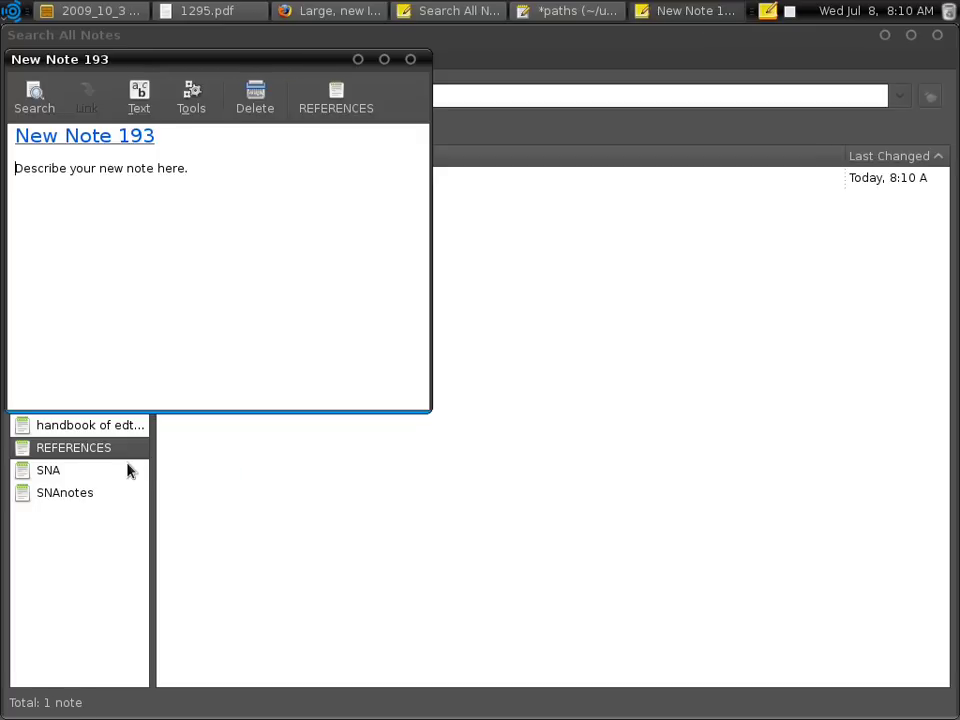
click(187, 137)
click(236, 10)
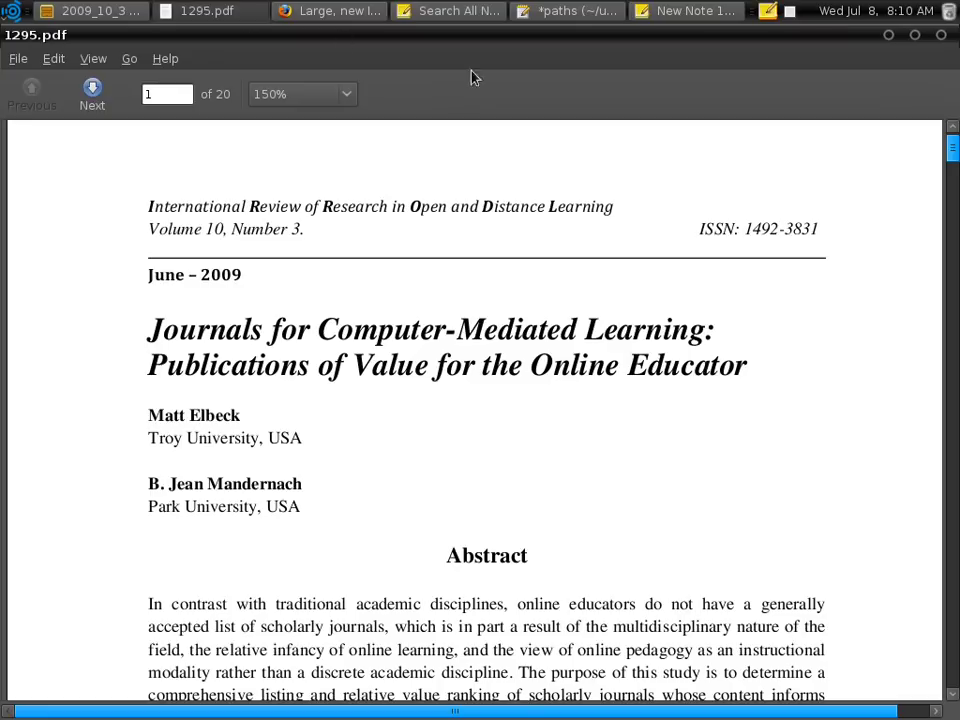
click(712, 12)
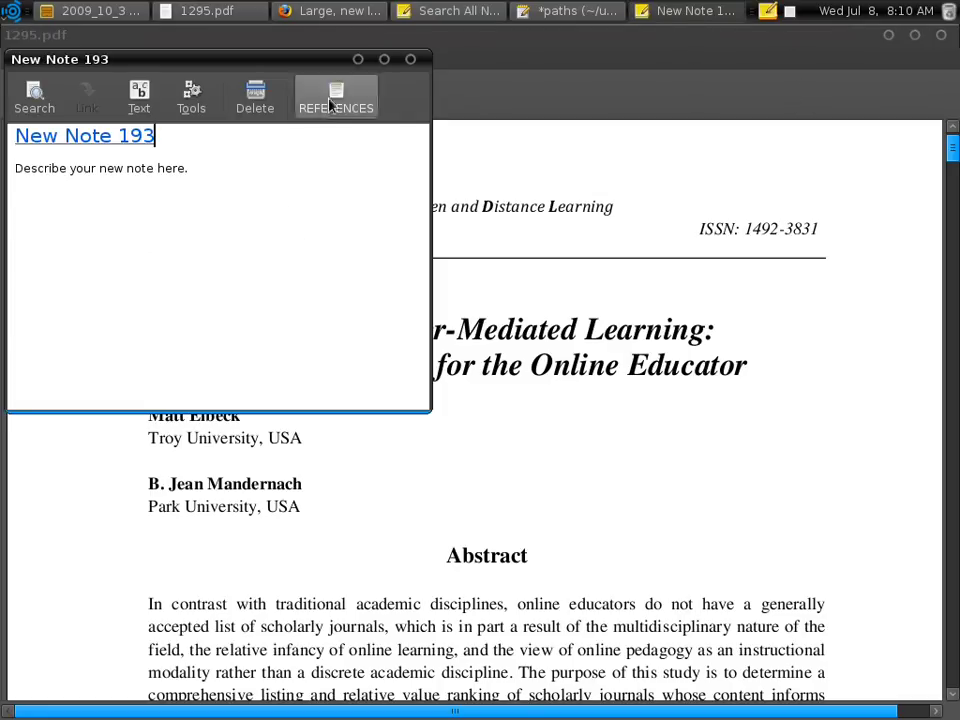
drag(309, 67, 662, 184)
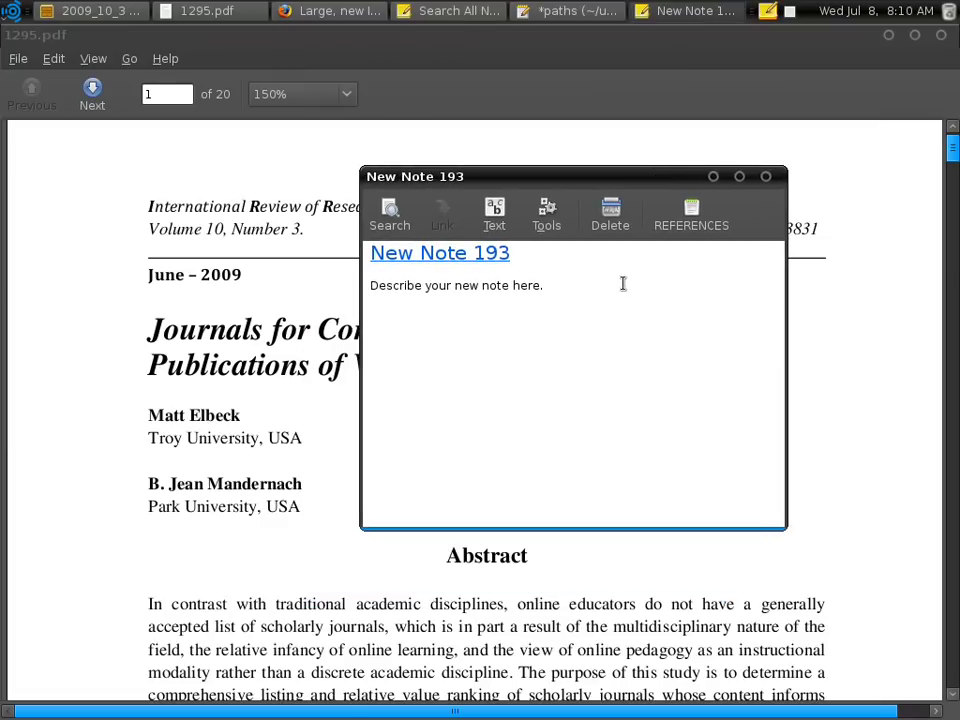
- Title the note with the first author's surname followed by 'Journals for CML, 2009'
key(BackSpace)
key(BackSpace)
key(BackSpace)
key(BackSpace)
key(BackSpace)
key(BackSpace)
key(BackSpace)
key(BackSpace)
key(BackSpace)
key(BackSpace)
key(BackSpace)
key(BackSpace)
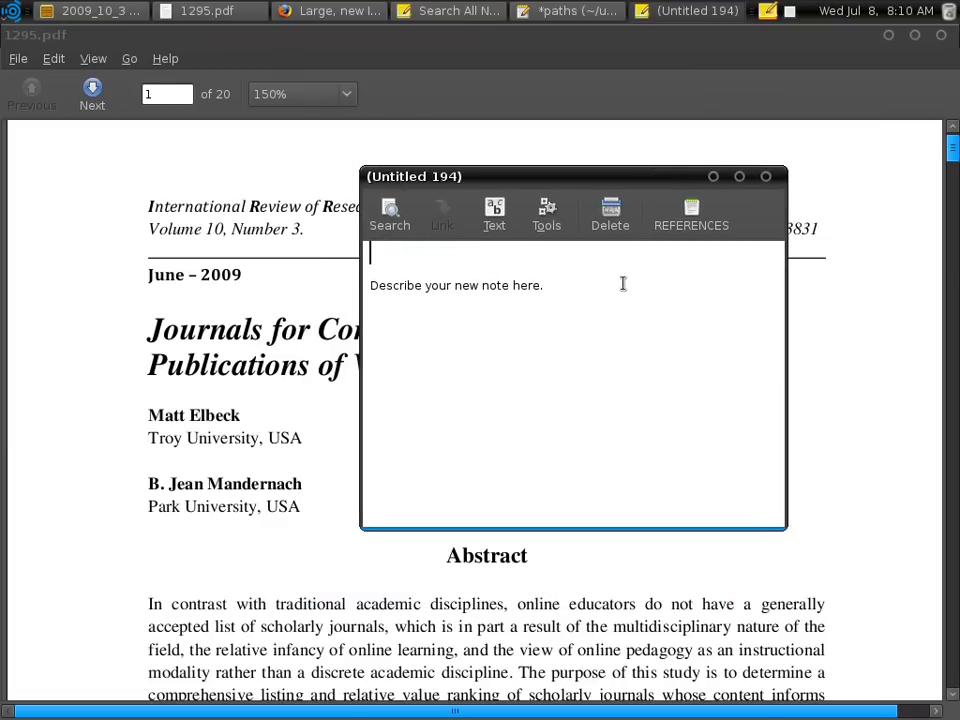
text(ew)
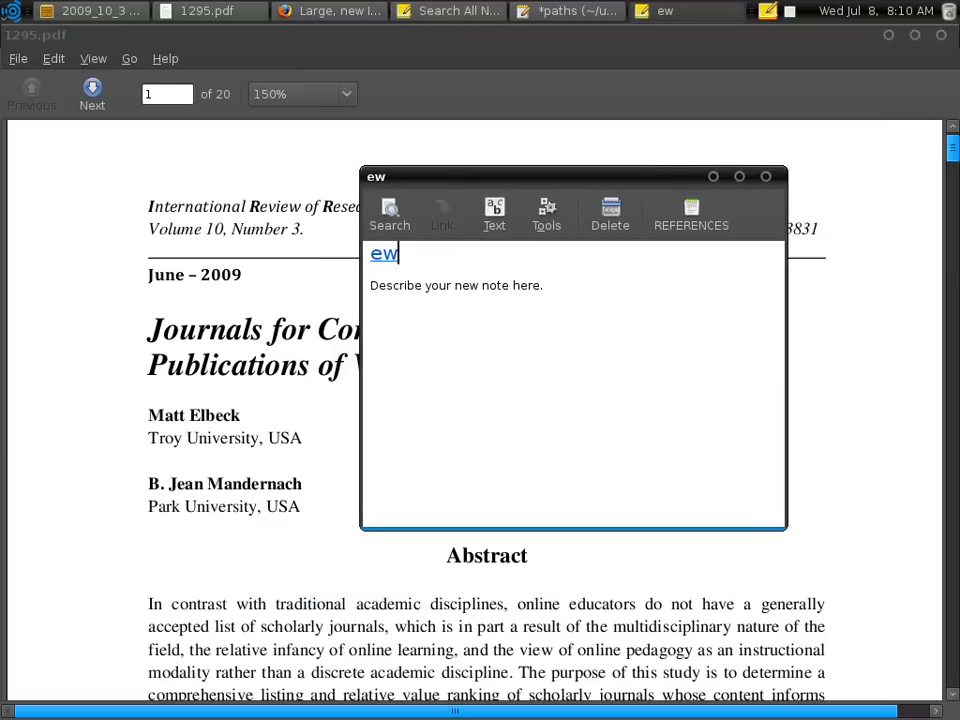
key(BackSpace)
key(BackSpace)
text(e)
key(BackSpace)
text(E)
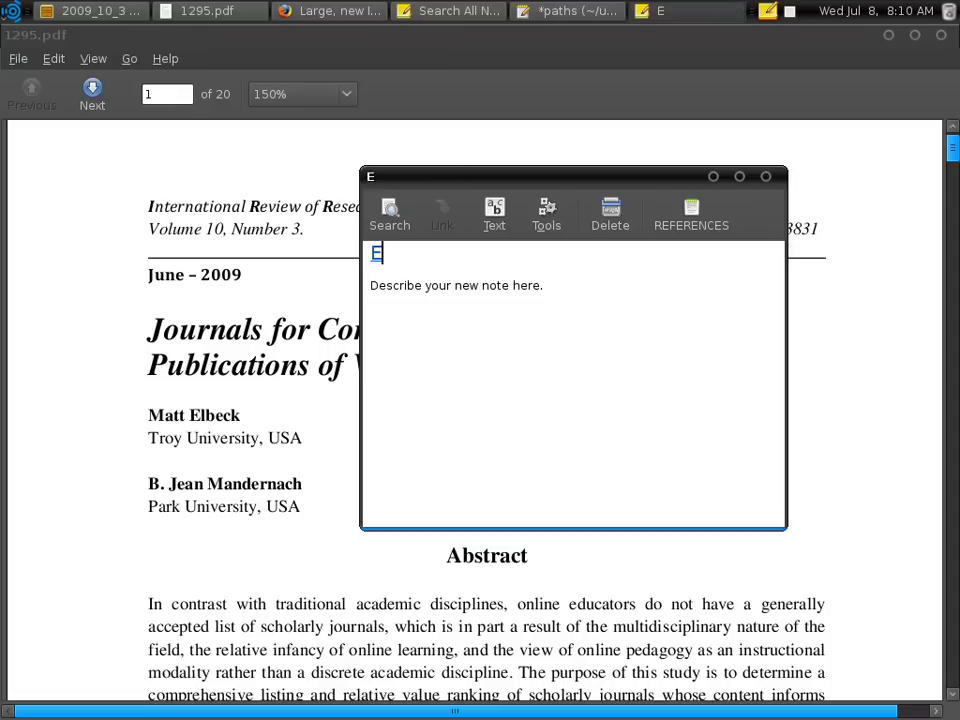
text(lbeck,)
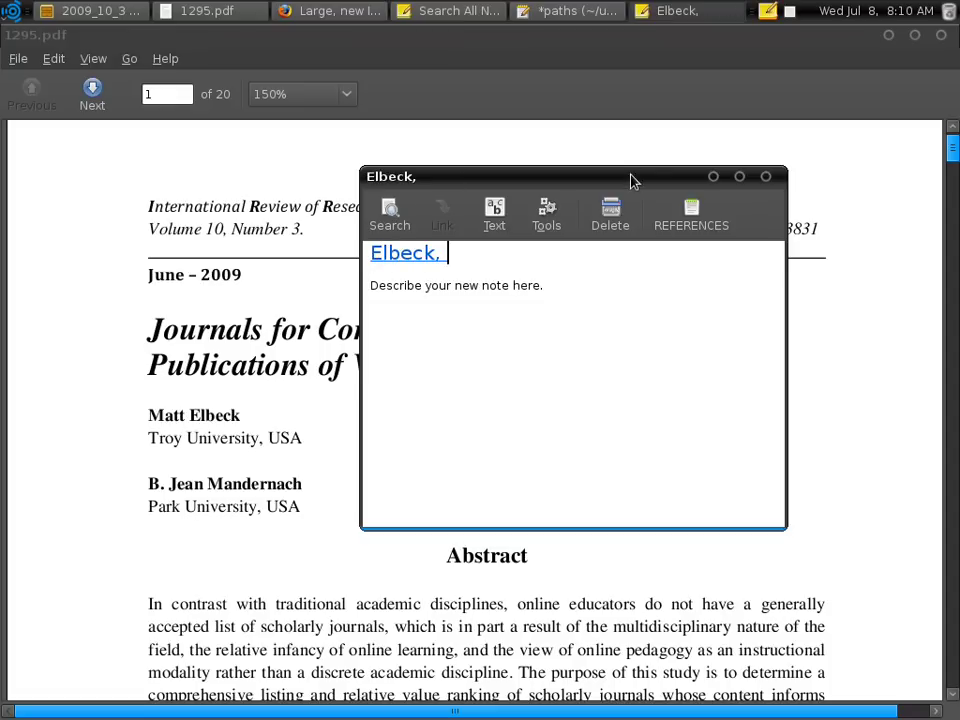
drag(630, 178, 553, 398)
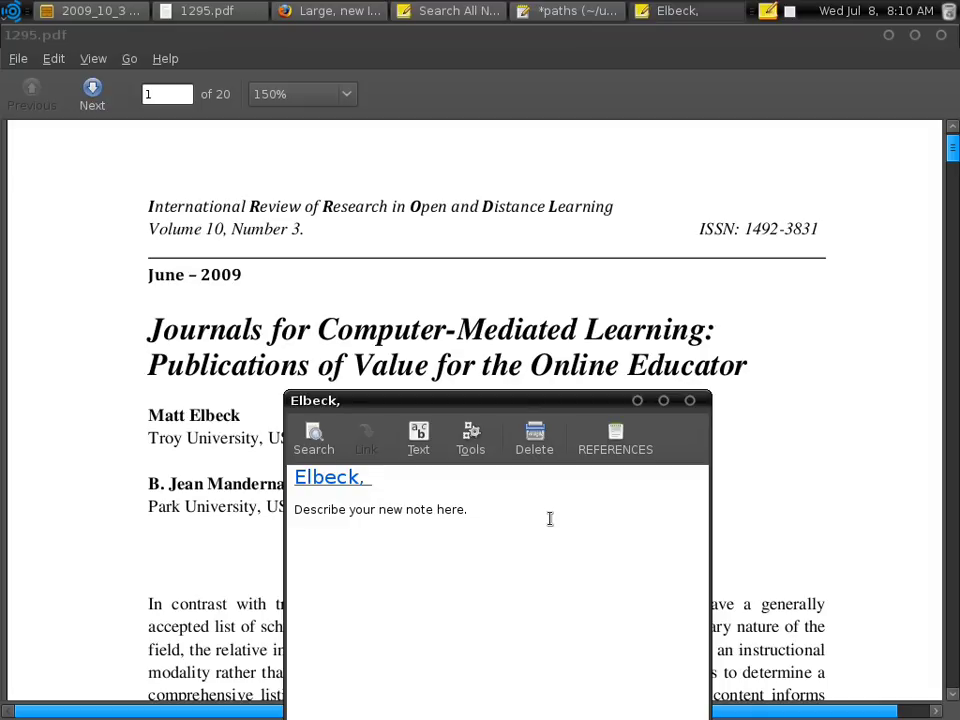
text(Journals fo)
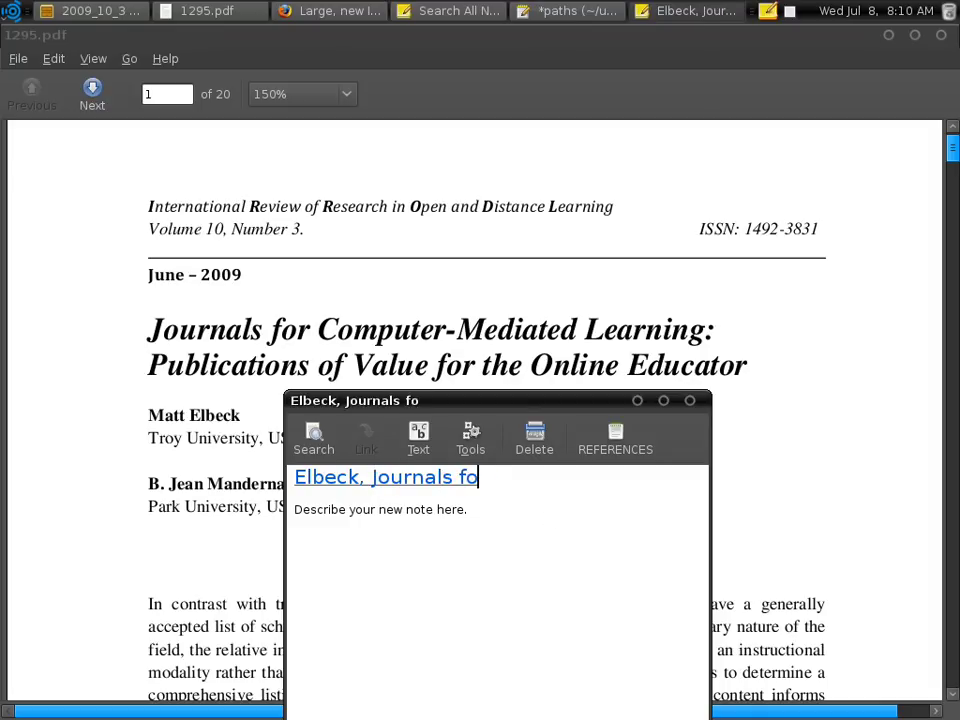
text(r CML)
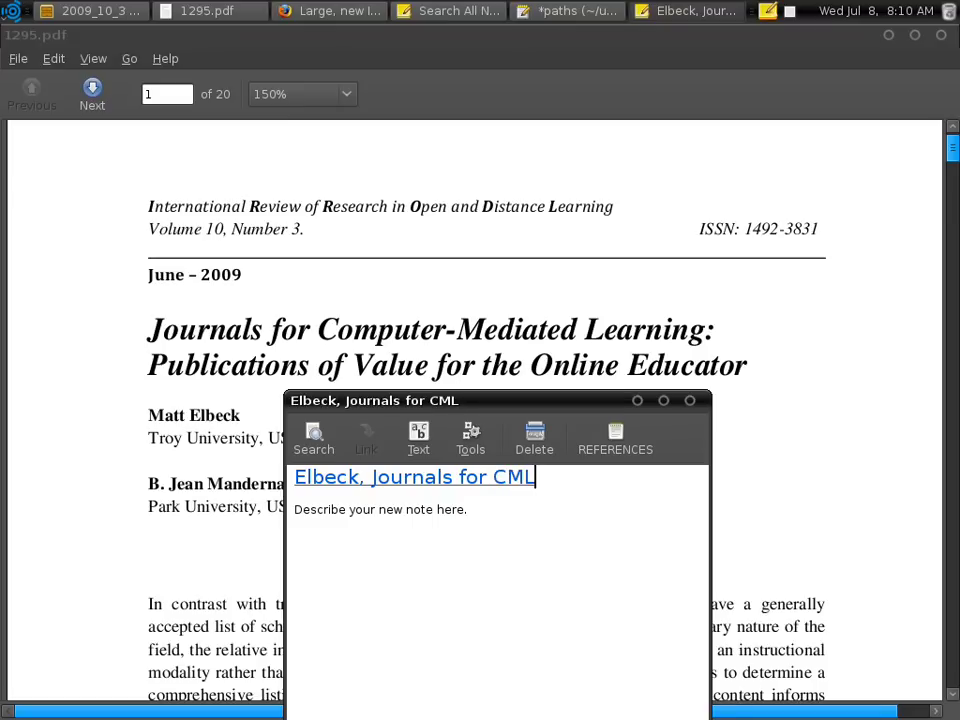
text(, 2009)
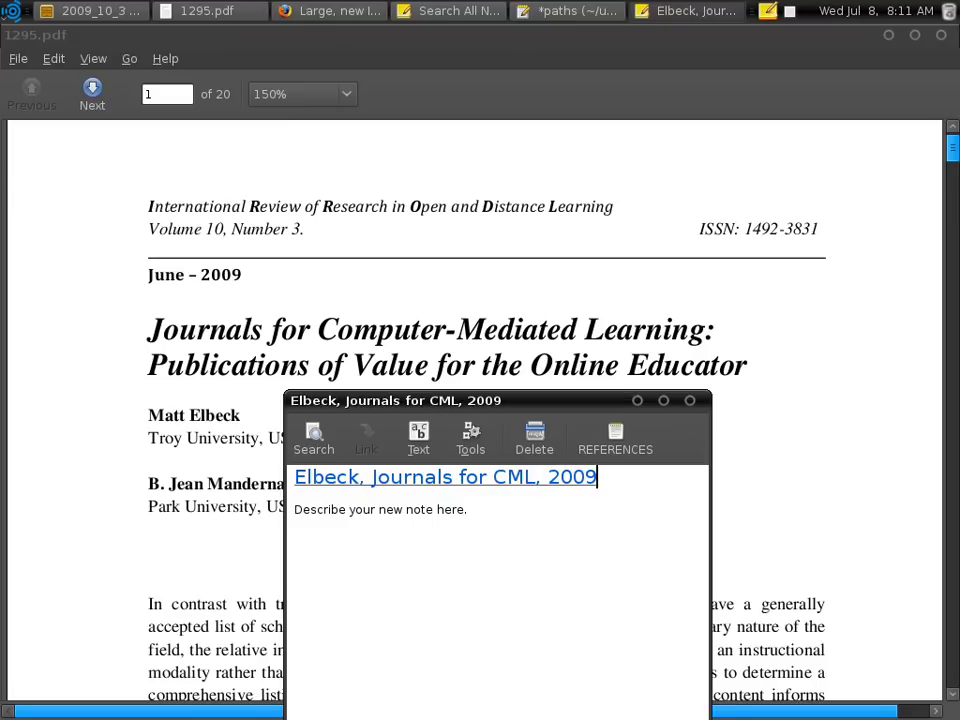
- Replace the note's placeholder body with the full APA citation copied from the text file
key(Down)
text(.)
key(BackSpace)
key(shift+Home)
key(BackSpace)
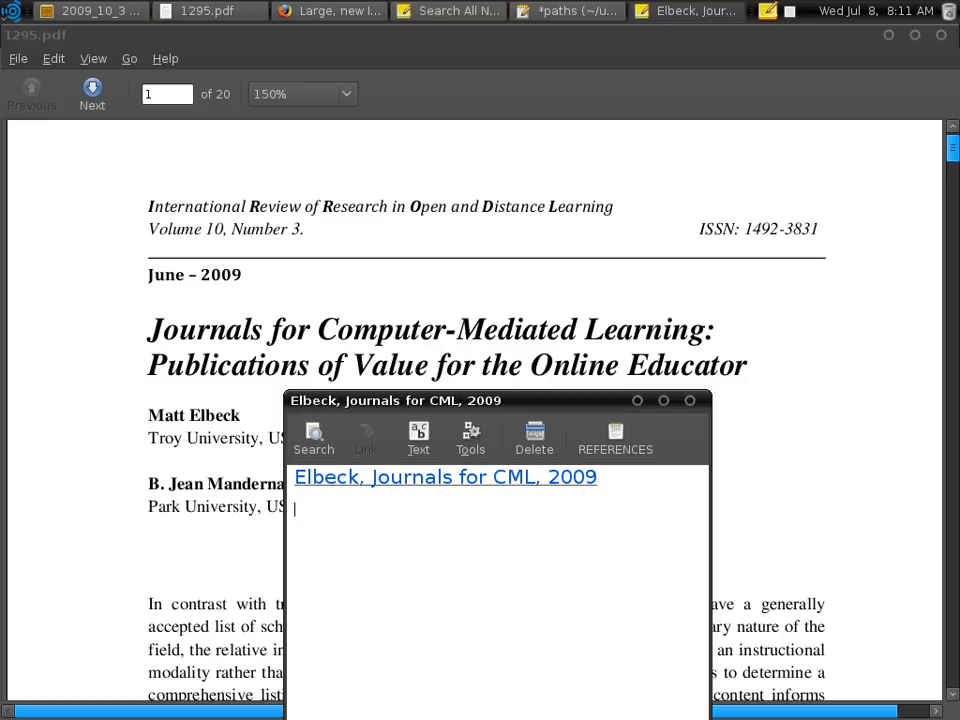
click(557, 24)
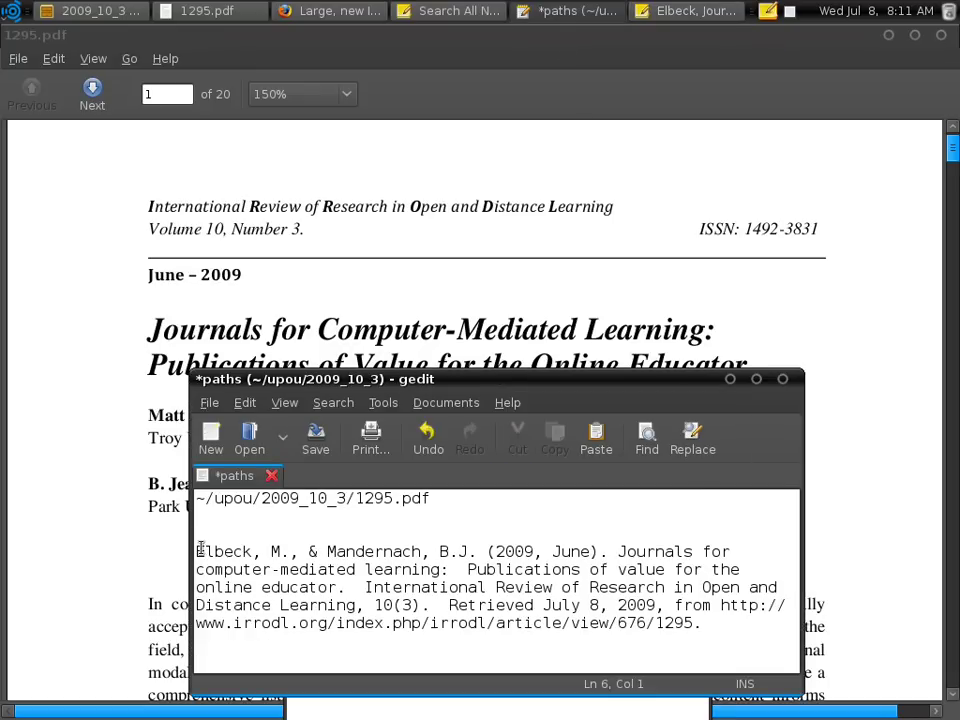
drag(197, 551, 772, 649)
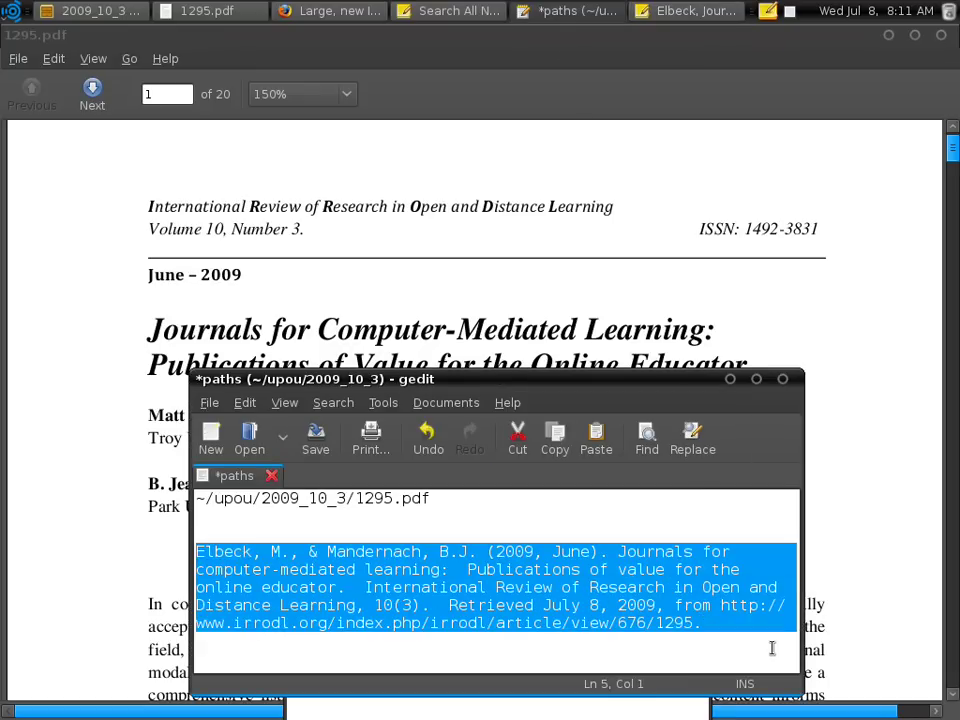
click(686, 10)
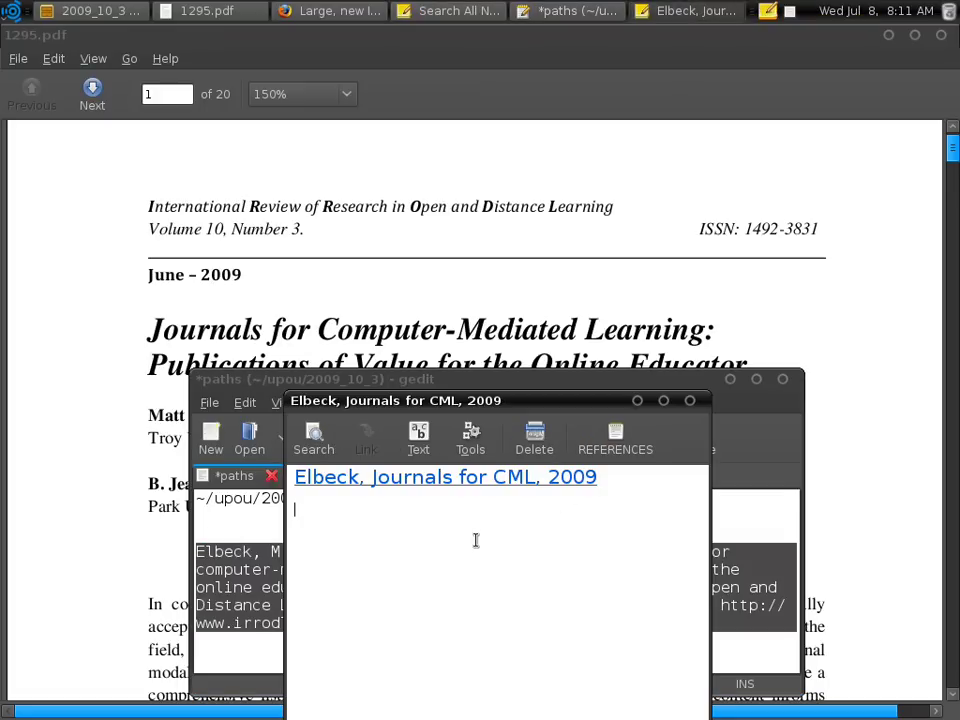
text(Elbeck, M., & Mandernach, B.J. (2009, June). Journals for computer-mediated learning:  Publications of value for the online educator. International Review of Research in Open and Distance Learning, 10 (3).  Retrieved July 8, 2009, from http://www.irrodl.org/index.php/irrodl/article/view/676/1295.)
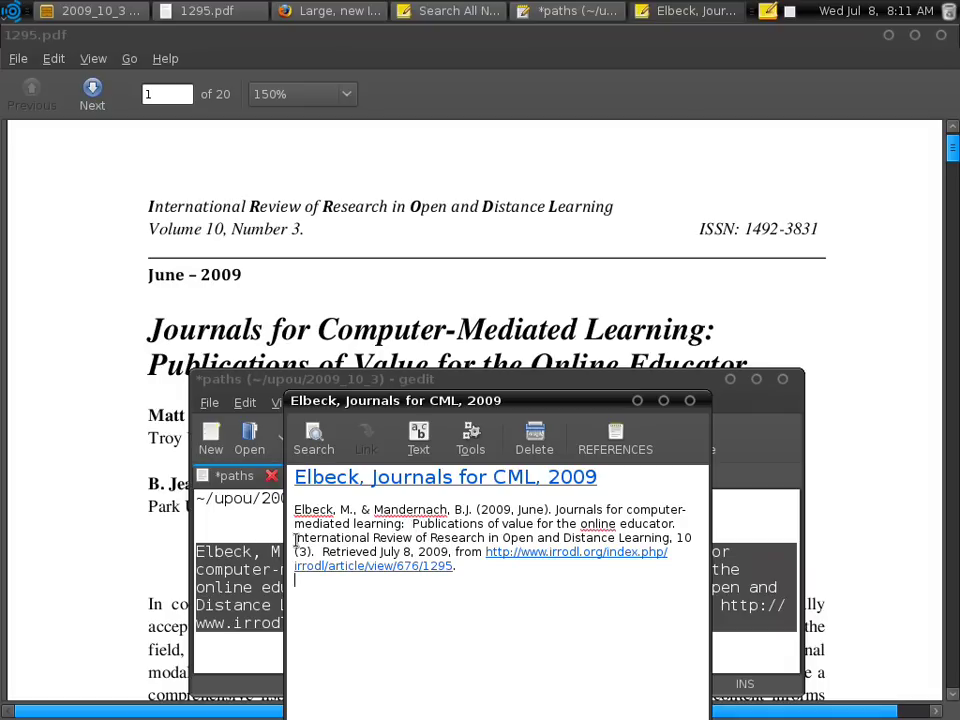
- Italicise 'International Review of Research in Open and Distance Learning, 10 (3).' in the reference
drag(677, 524, 318, 551)
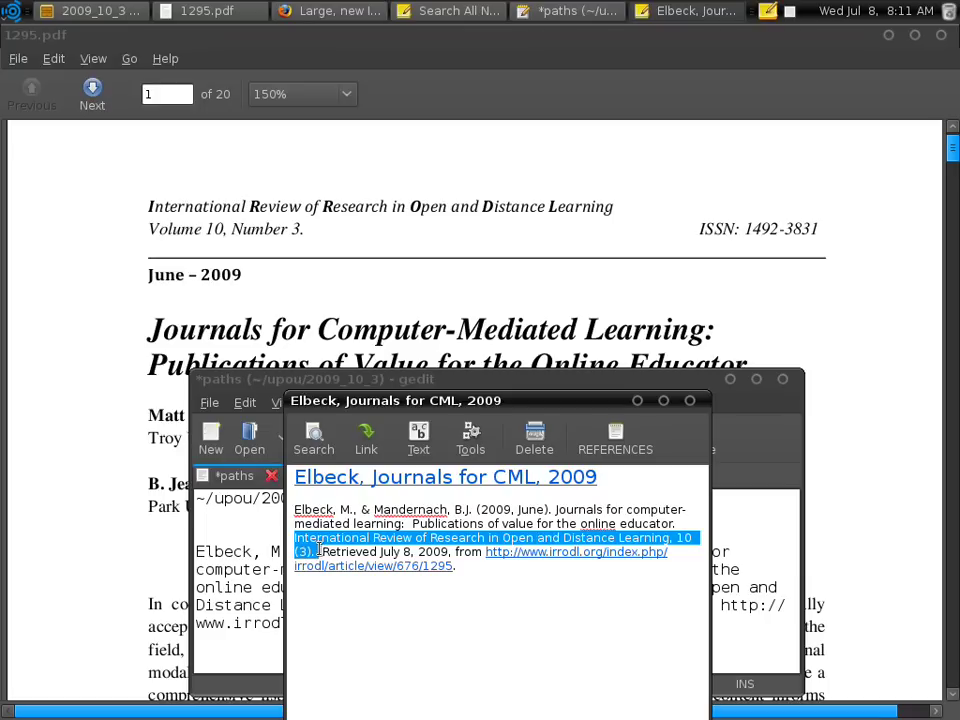
key(ctrl+i)
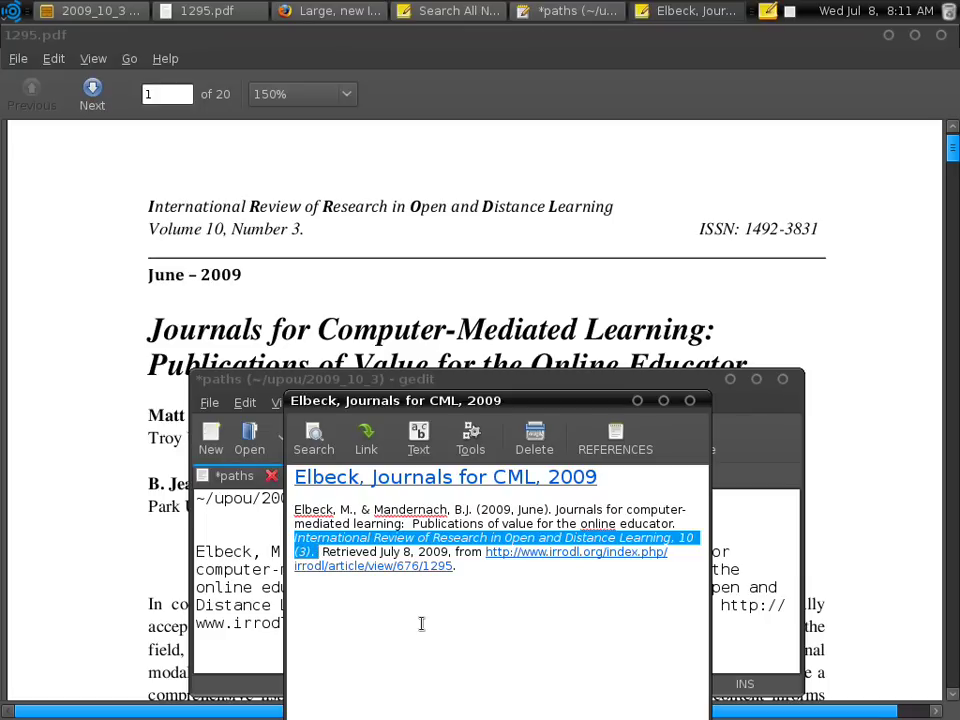
click(566, 600)
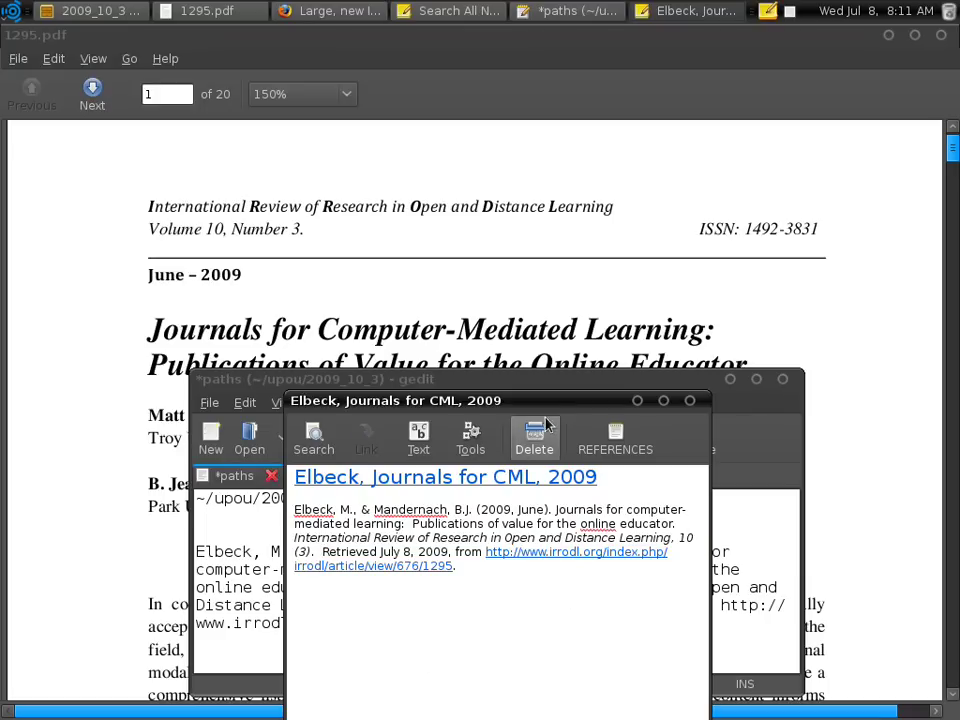
drag(558, 400, 513, 191)
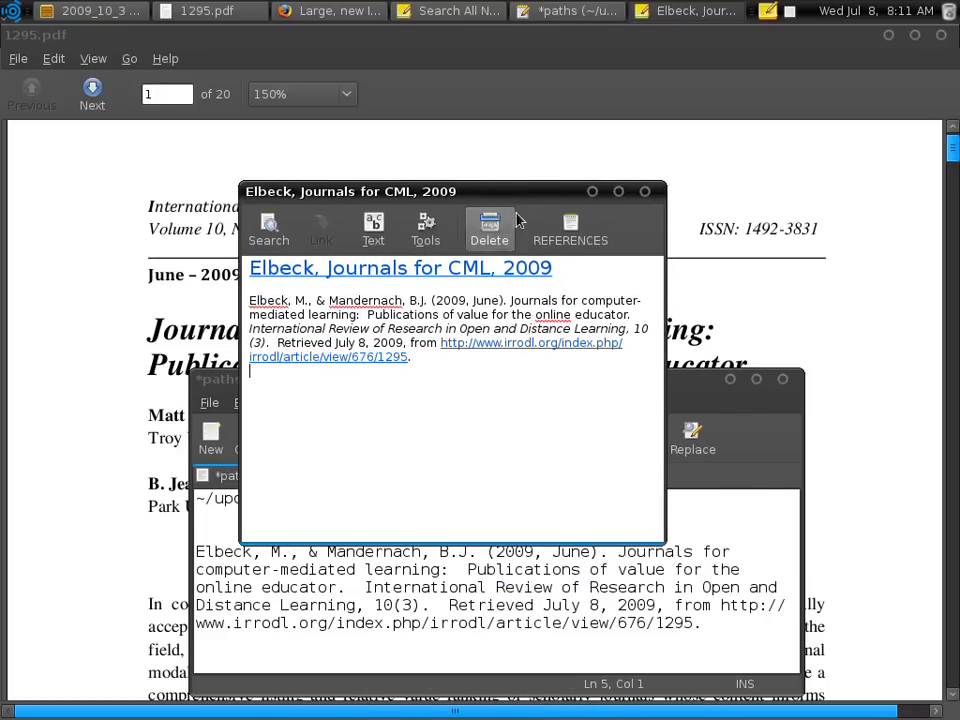
- Copy the path ~/upou/2009_10_3/1295.pdf from the paths file in gedit
click(668, 34)
click(690, 11)
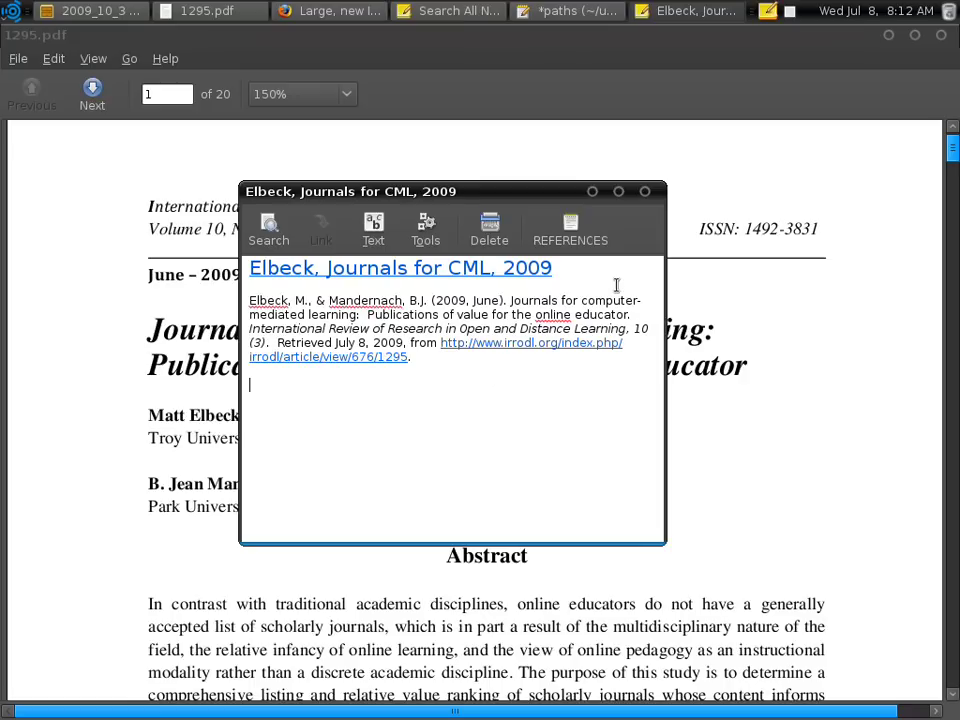
click(578, 18)
drag(482, 497, 196, 497)
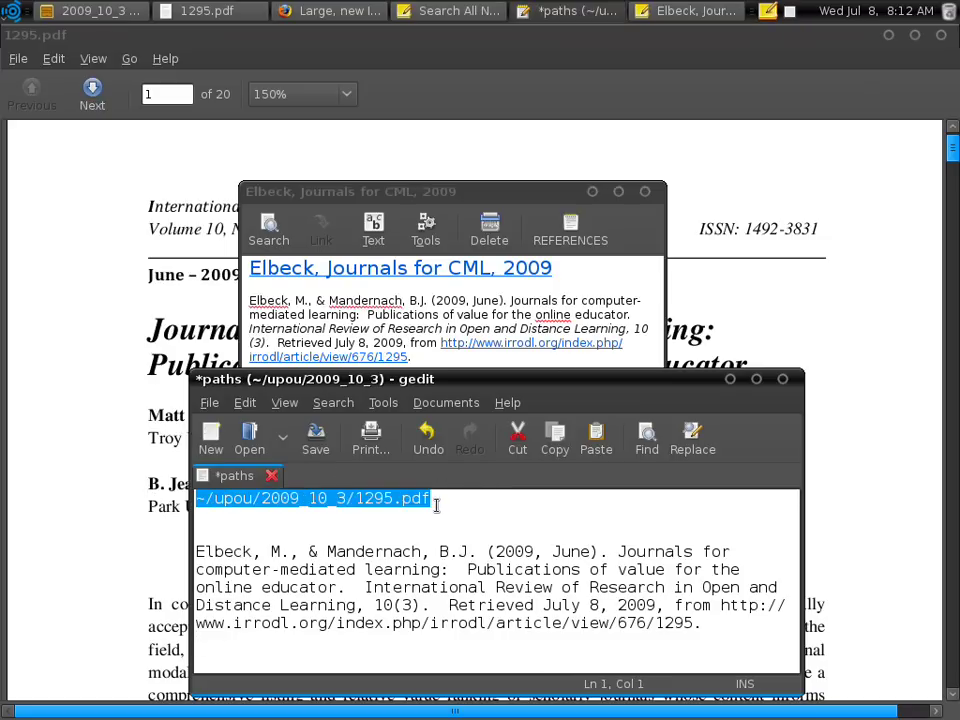
- Add a 'LOCAL FILE: ~/upou/2009_10_3/1295.pdf' line to the note and open the PDF from it
click(529, 205)
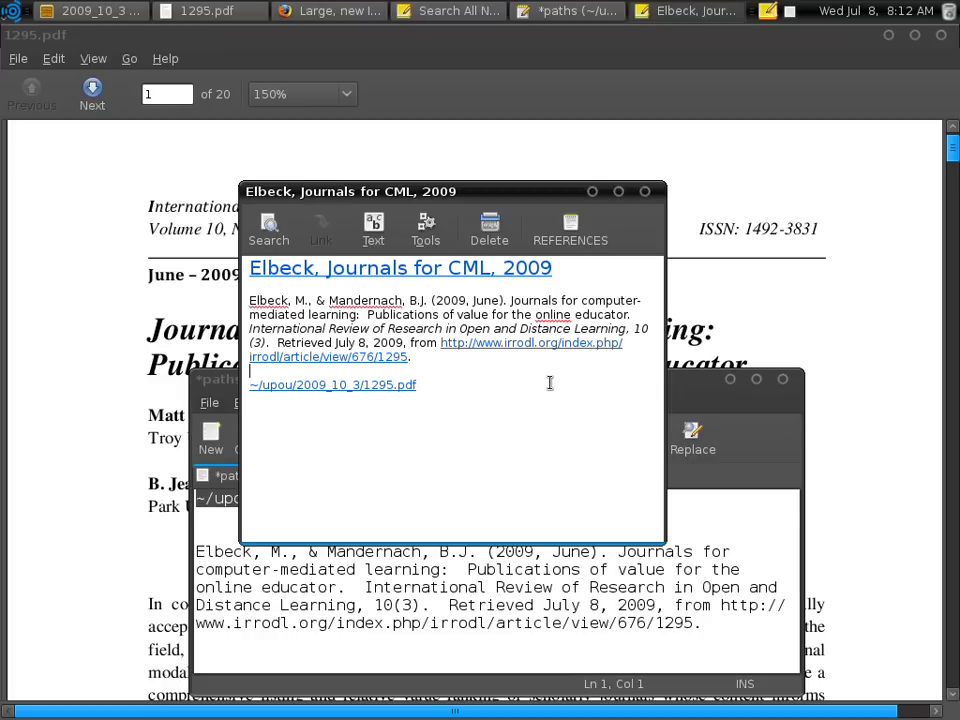
key(Return)
text(LOCAL)
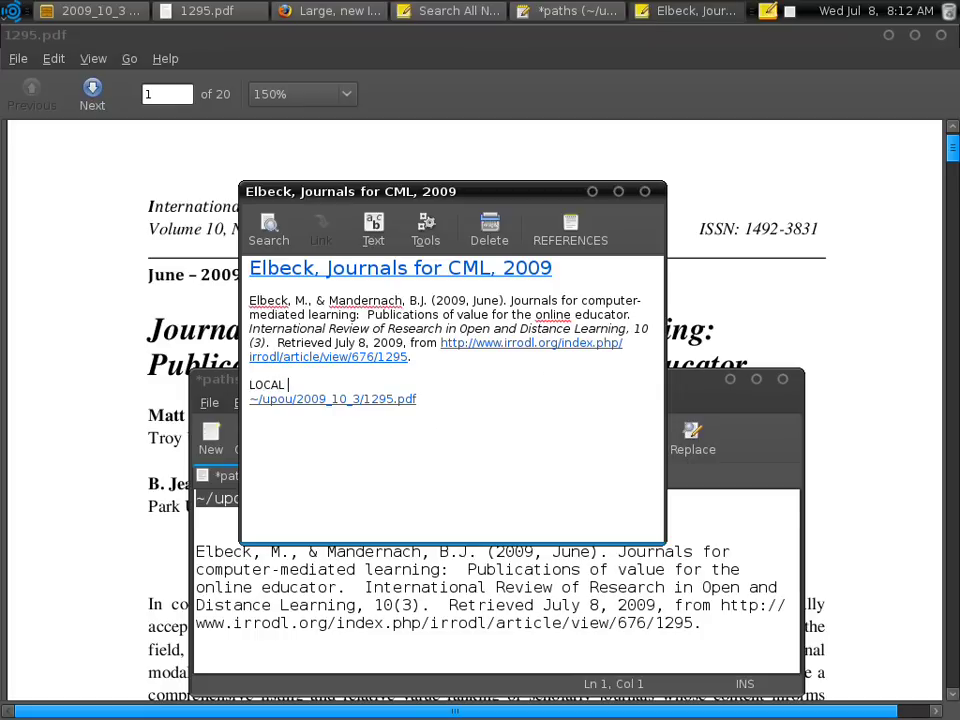
text( FILE:)
key(Delete)
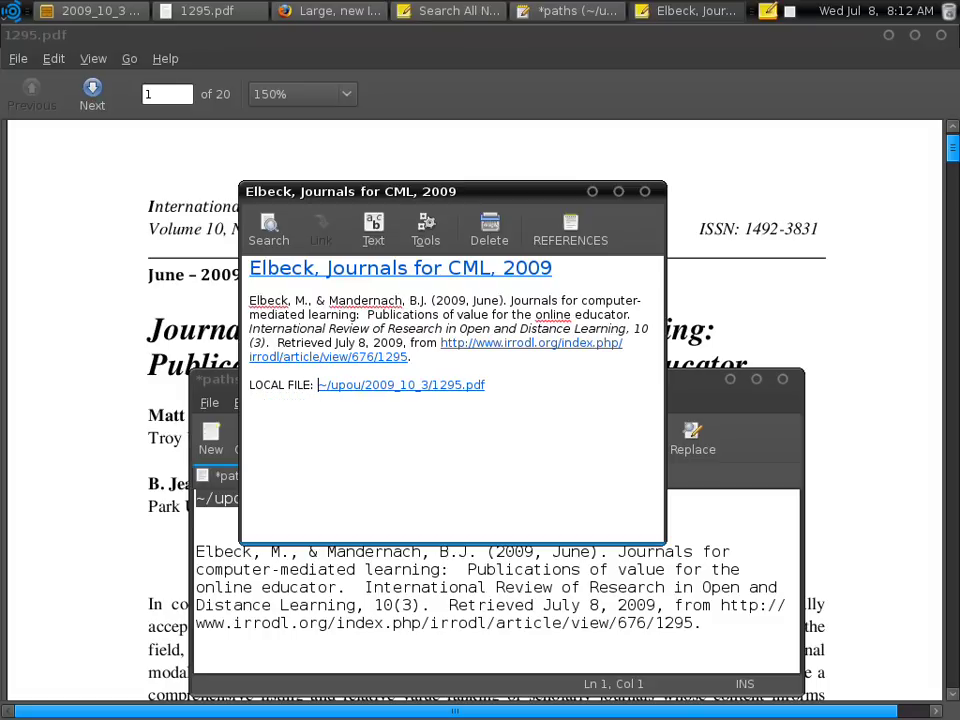
click(438, 390)
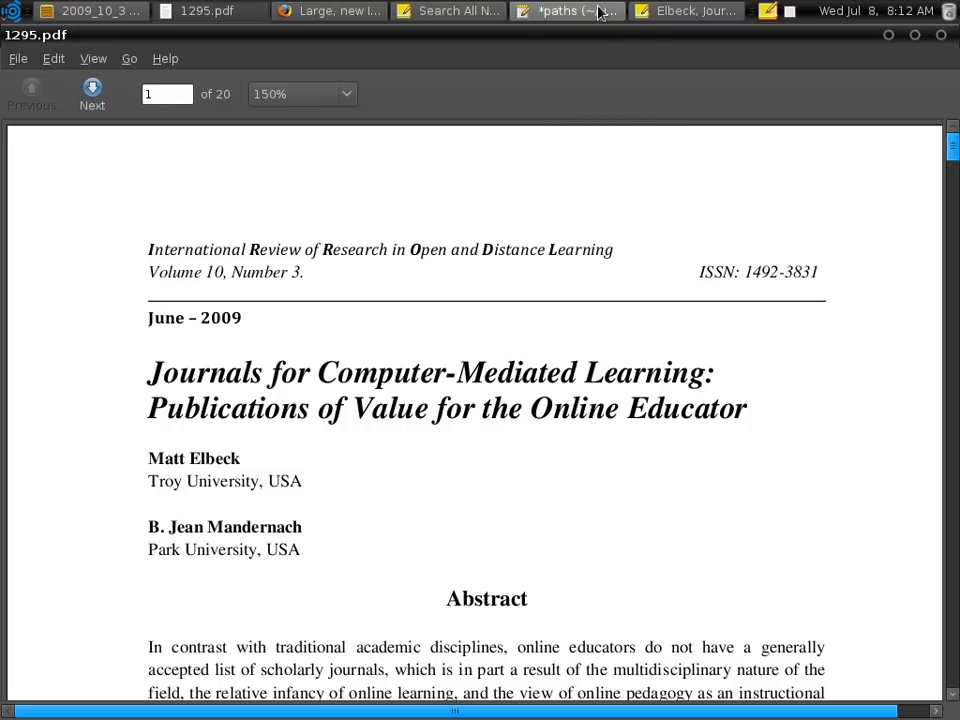
- Add the in-text citation (authors' surnames, 2009) above the reference and a blank line after the file link
click(641, 11)
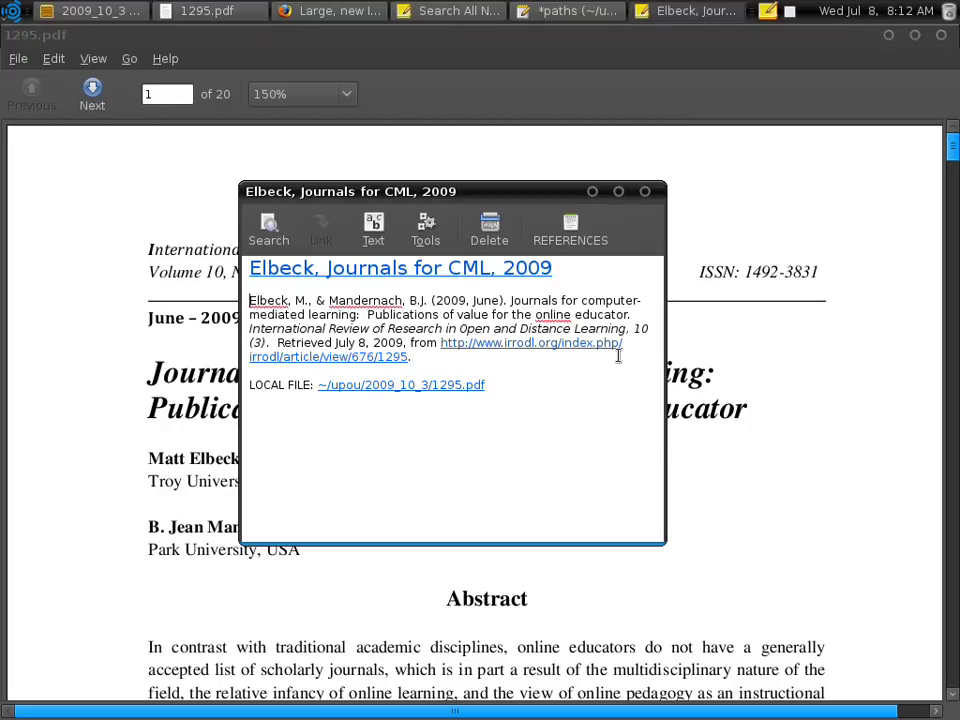
key(Return)
key(Return)
key(Up)
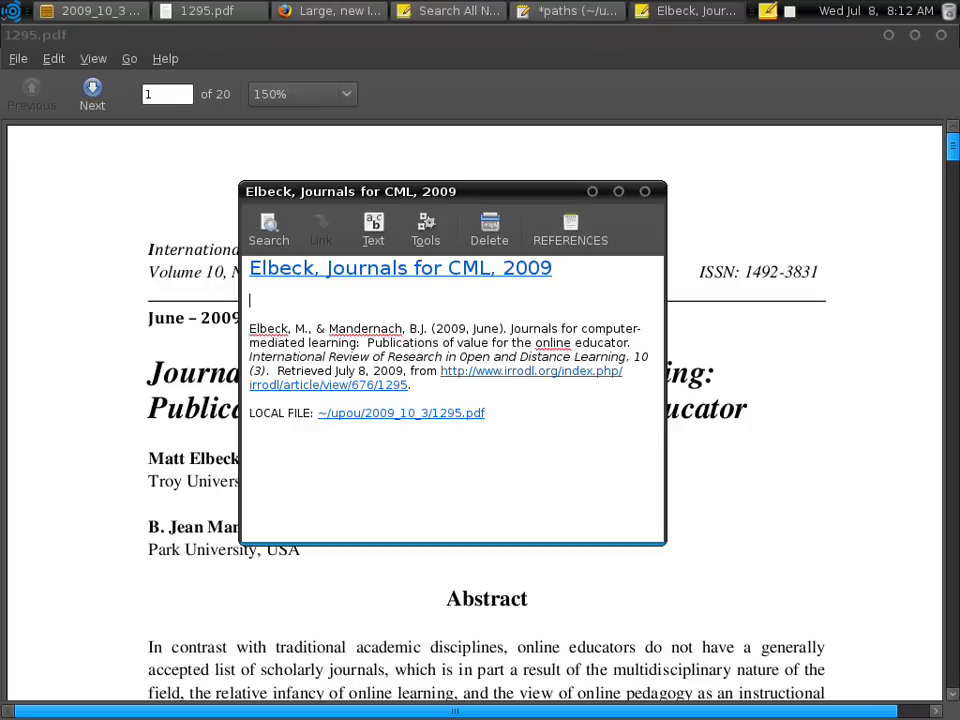
text((eL)
text(beck,)
text( & Mandernach,)
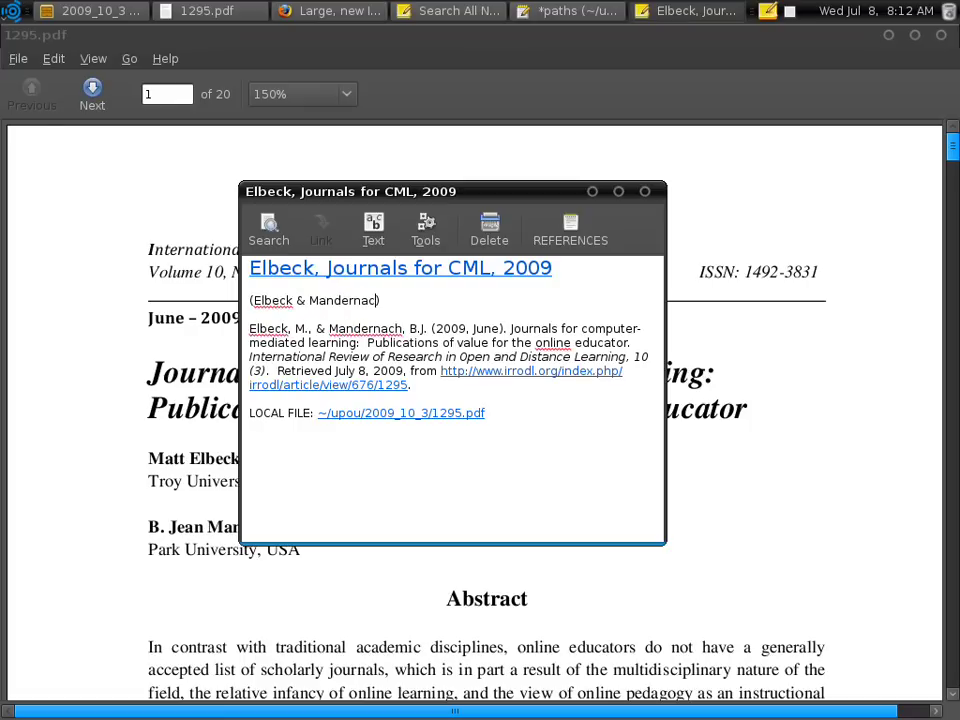
text( 2009)
key(Down)
key(Down)
key(Down)
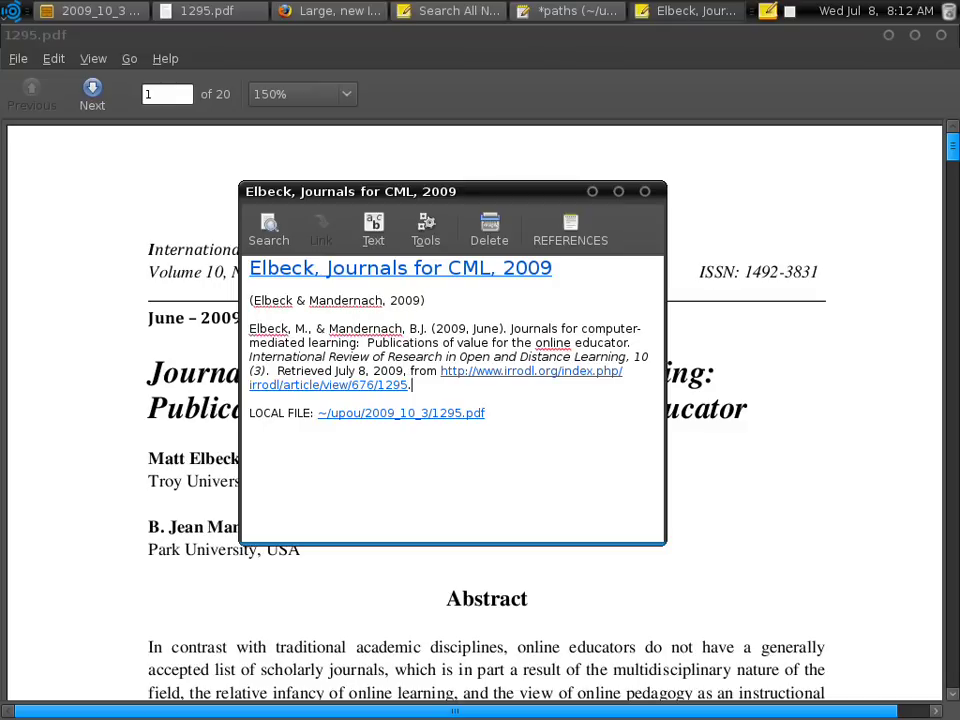
key(Return)
- Copy the text from the Abstract heading through the Keywords in 1295.pdf
click(769, 568)
scroll(769, 560, down, 8)
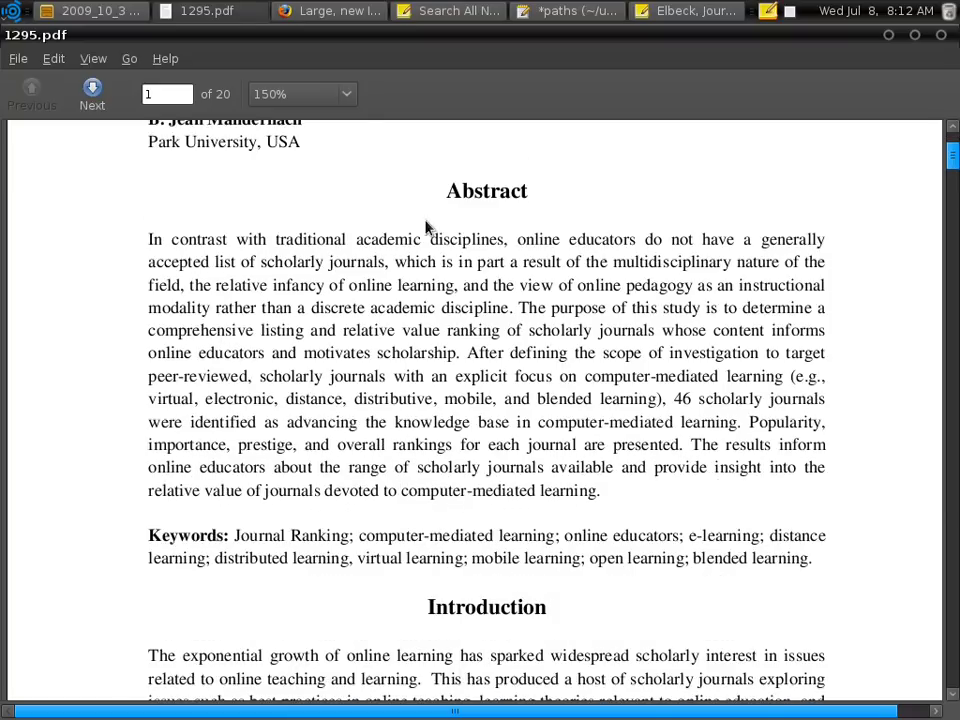
drag(446, 193, 707, 591)
right_click(571, 373)
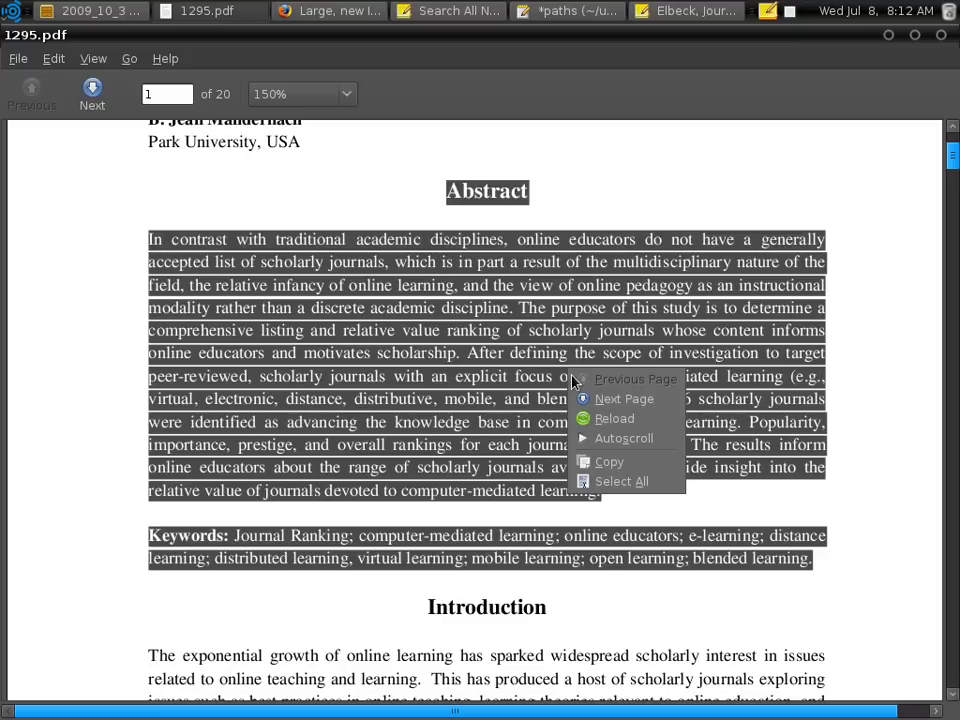
click(608, 461)
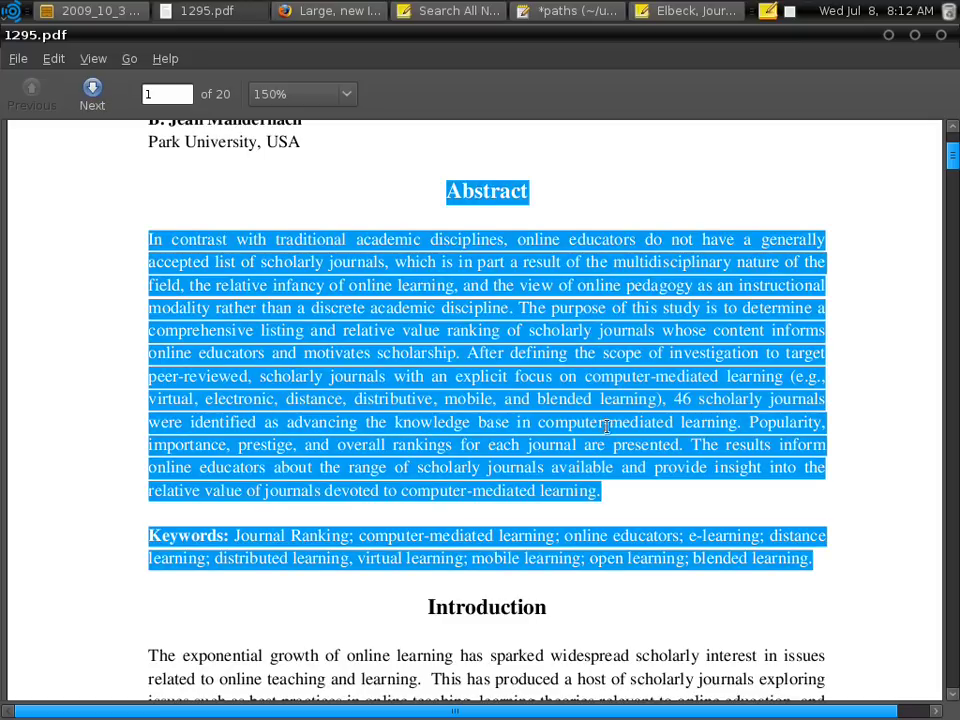
click(588, 16)
click(707, 38)
click(690, 11)
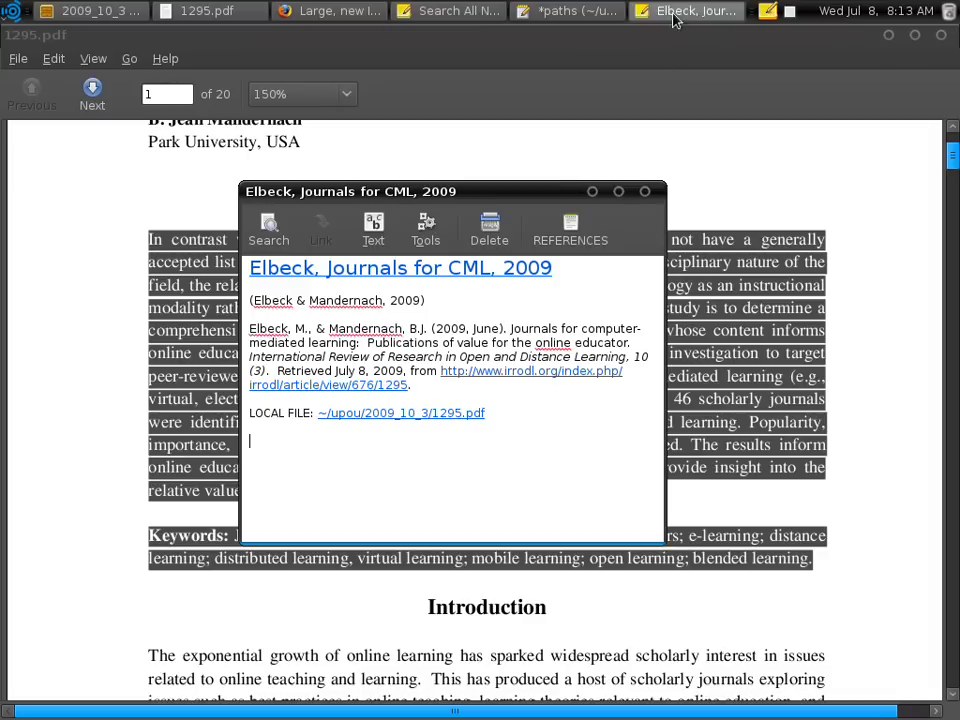
- Paste the abstract and keywords into the reference note, adding a blank line before Keywords
right_click(457, 468)
click(534, 597)
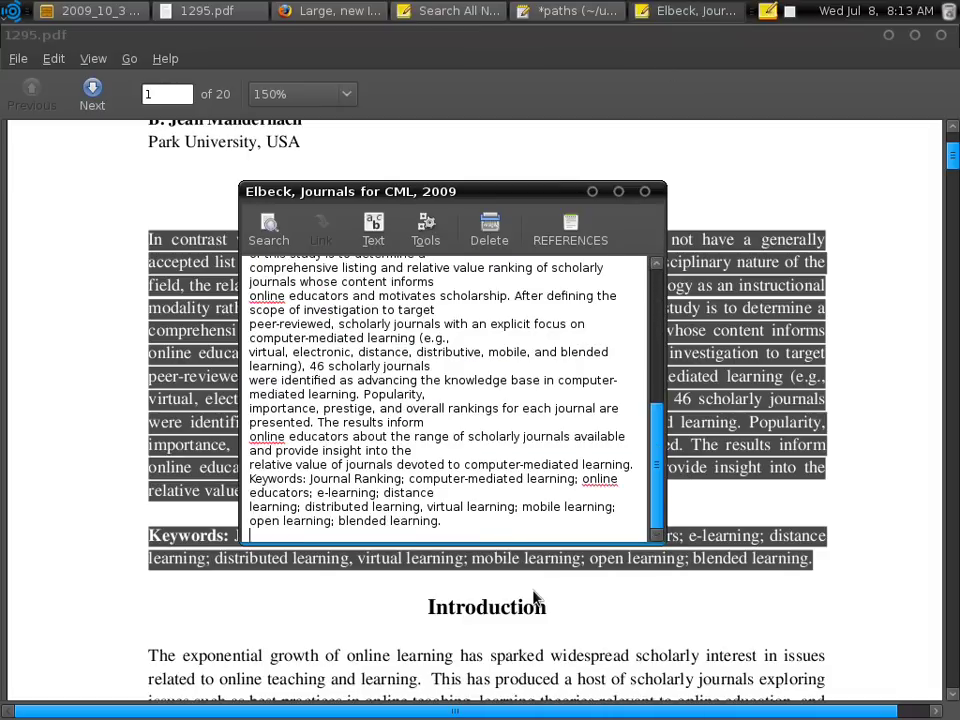
scroll(600, 390, up, 5)
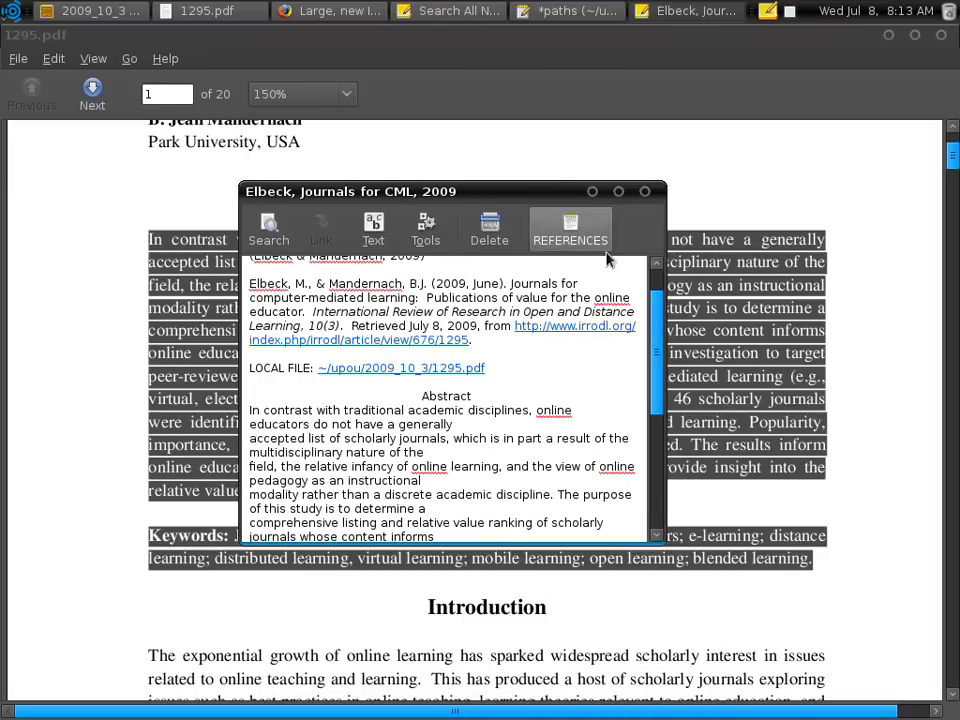
click(620, 192)
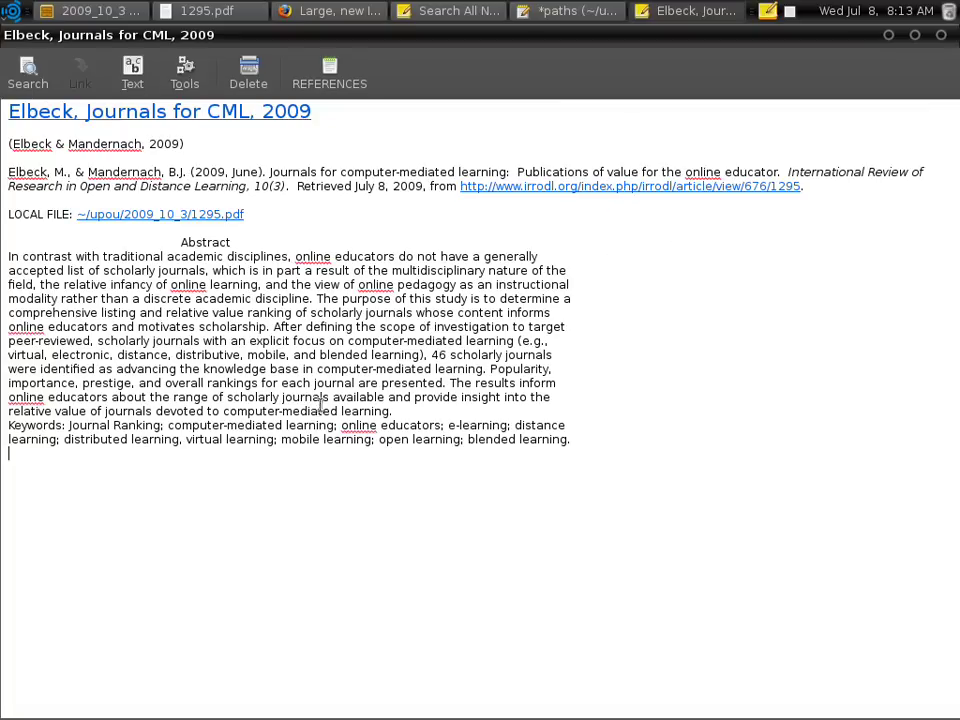
click(418, 412)
key(Return)
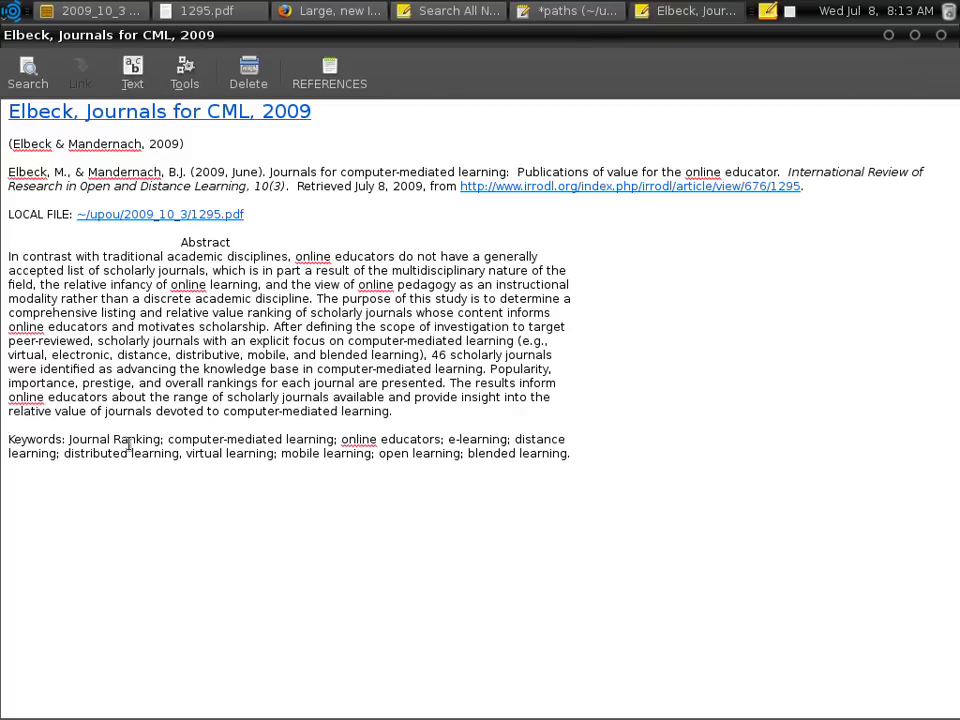
click(916, 36)
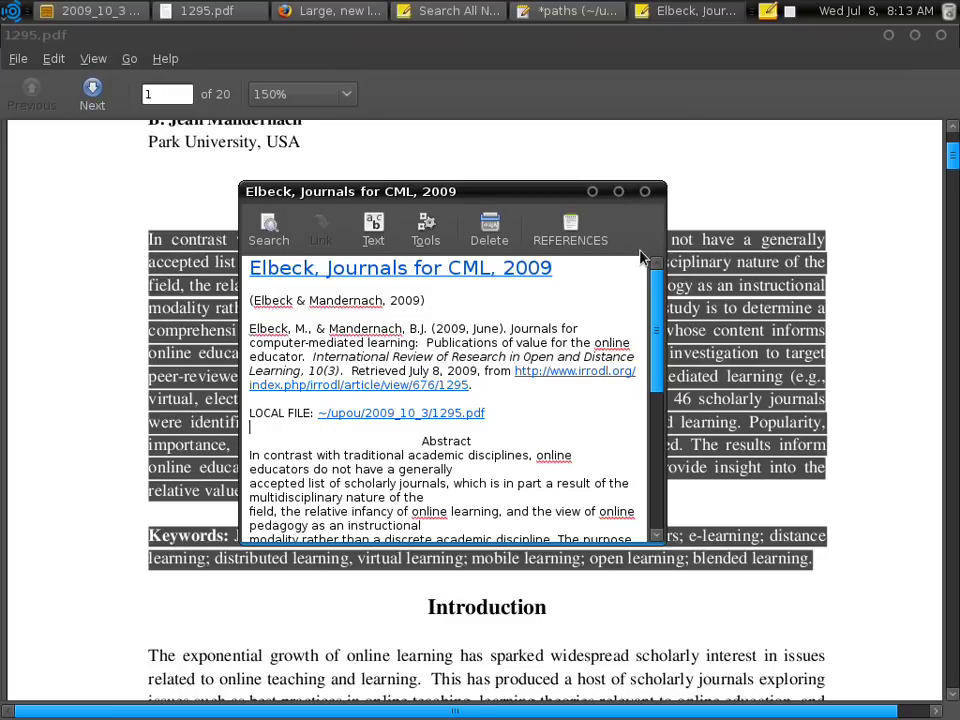
- Scroll 1295.pdf to page 14, showing the Journal Prestige and Overall Ranking passages
click(606, 66)
click(727, 202)
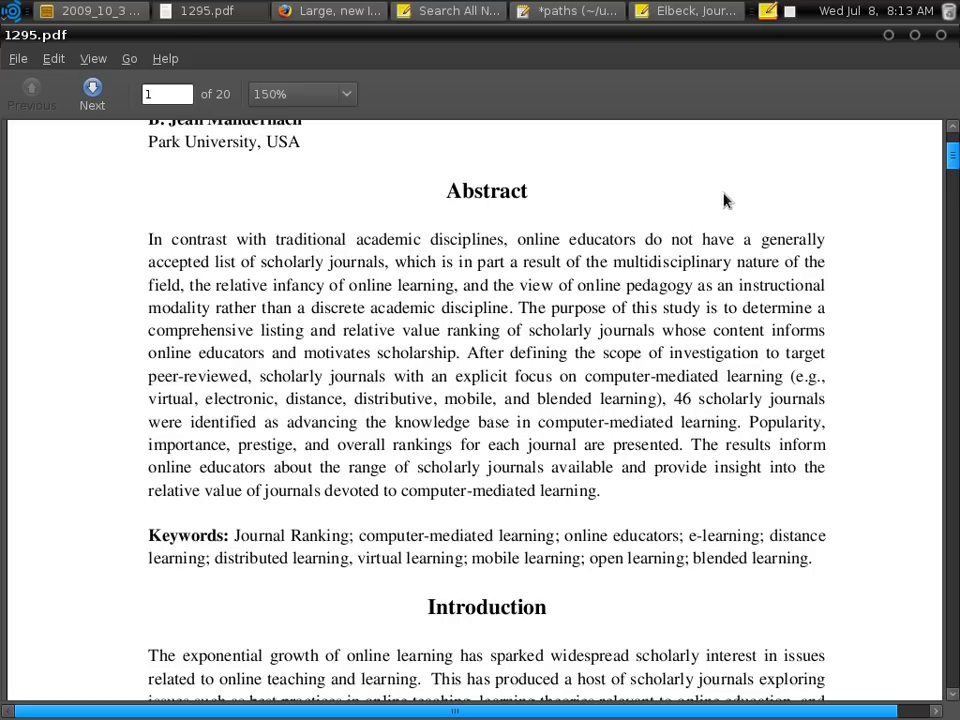
scroll(708, 198, up, 5)
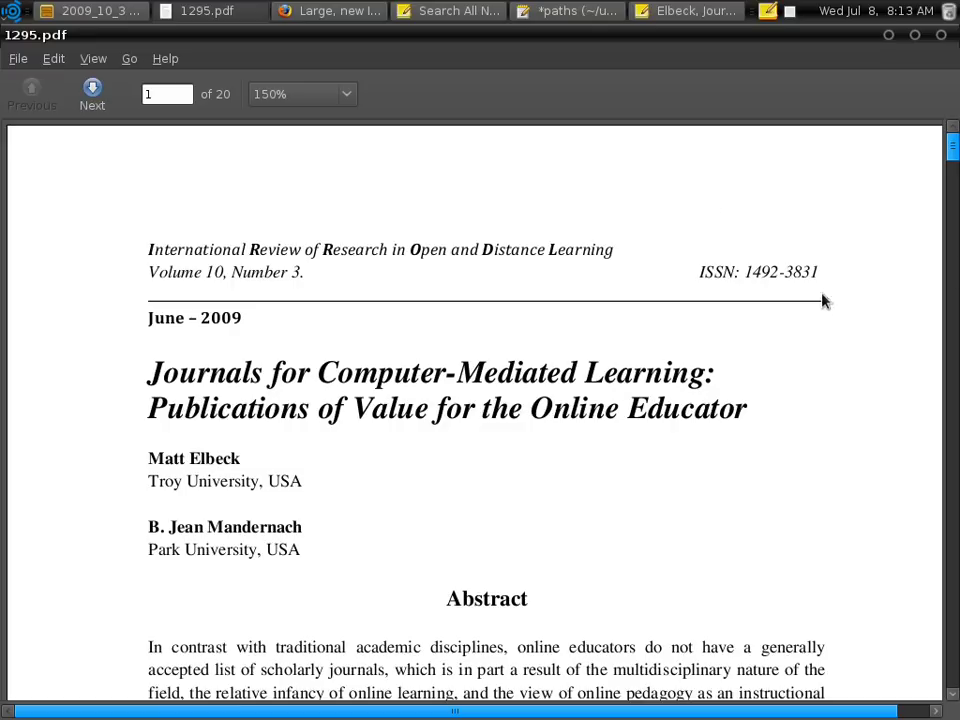
scroll(820, 340, down, 1)
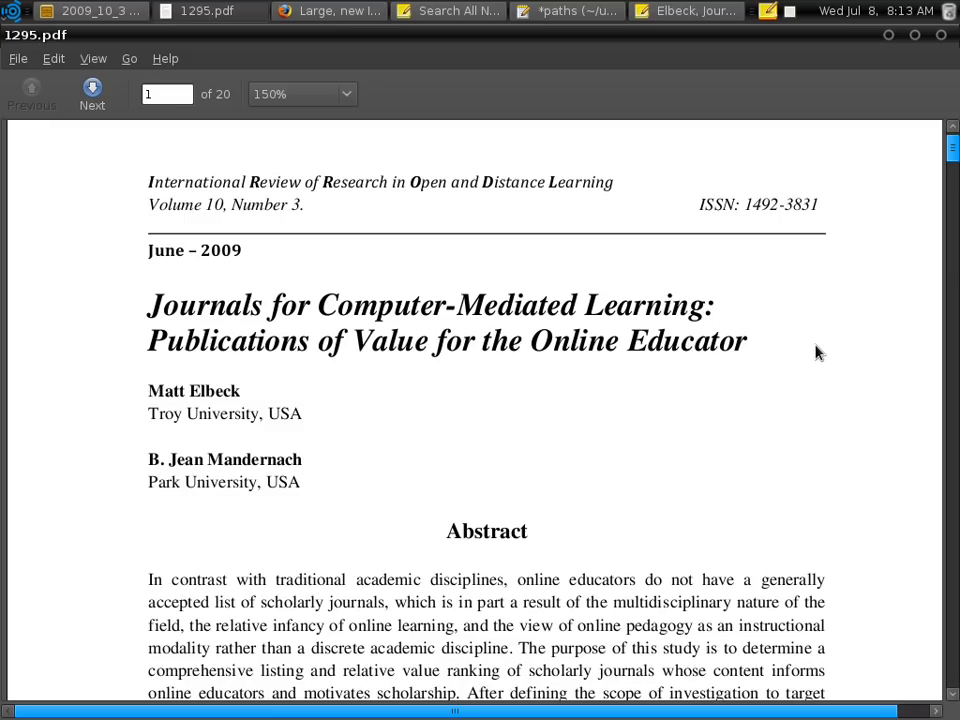
scroll(818, 360, down, 5)
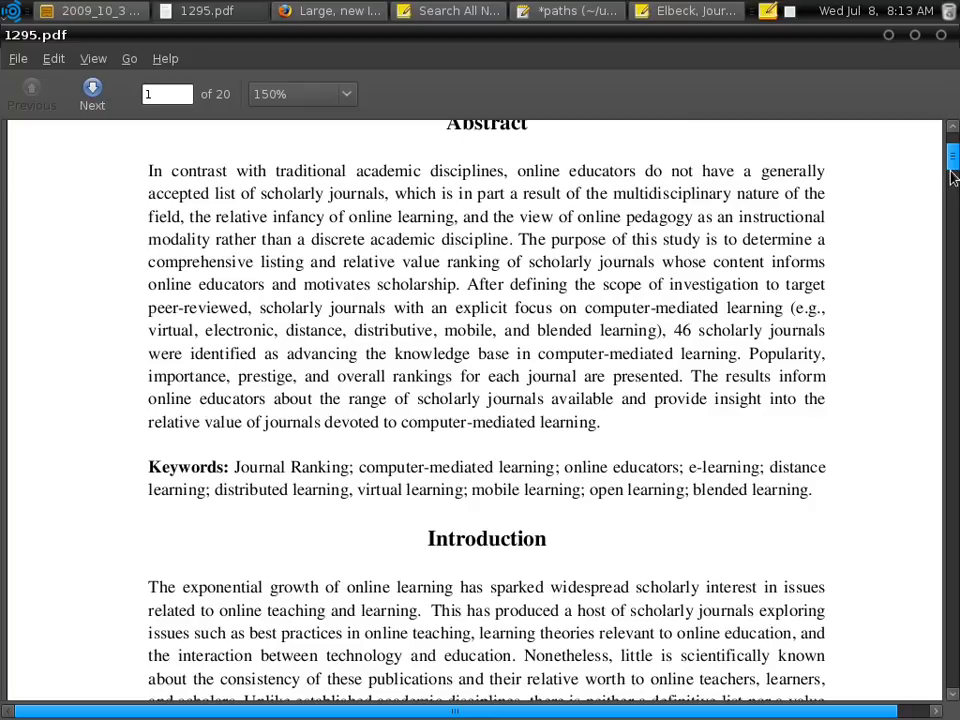
drag(952, 158, 950, 425)
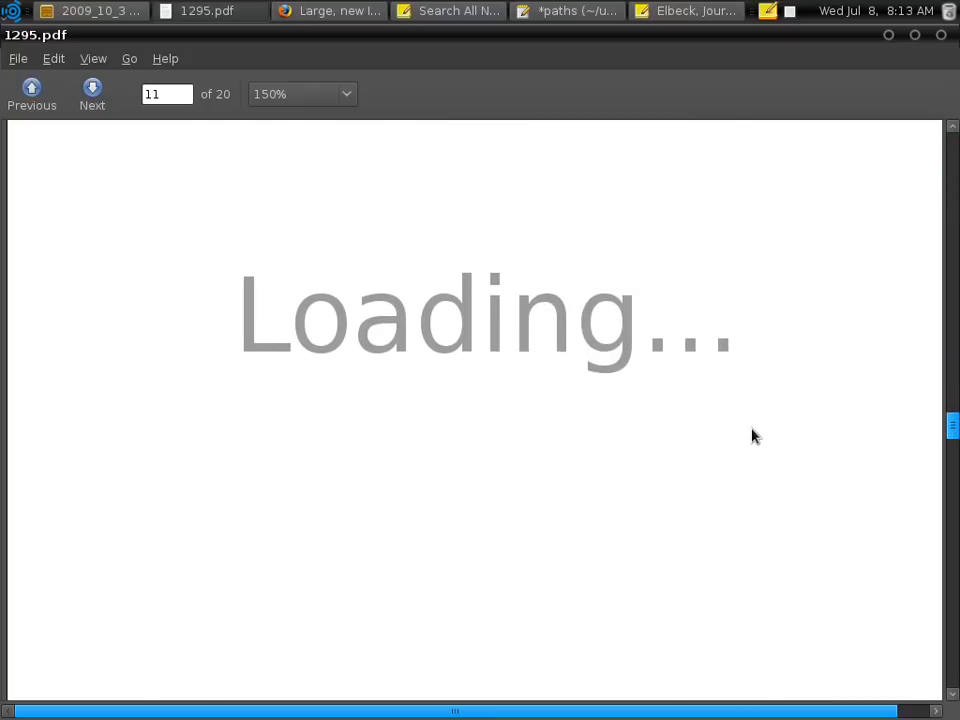
scroll(790, 425, down, 5)
drag(954, 435, 940, 506)
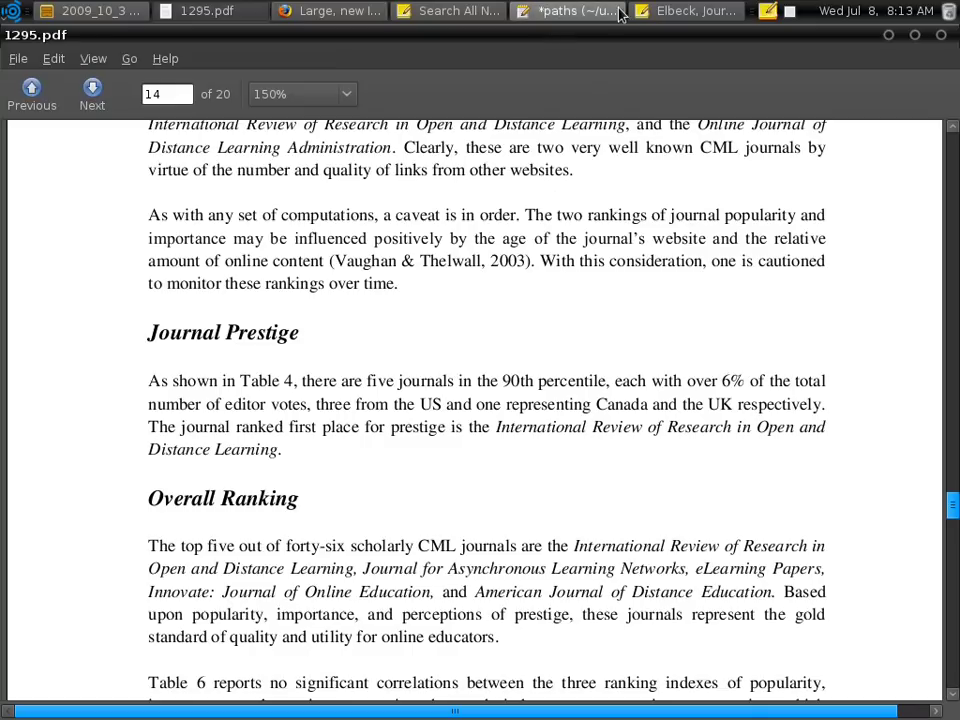
- Create a CITATIONS note titled 'most prestigious DL journal' and clear its placeholder body
click(461, 12)
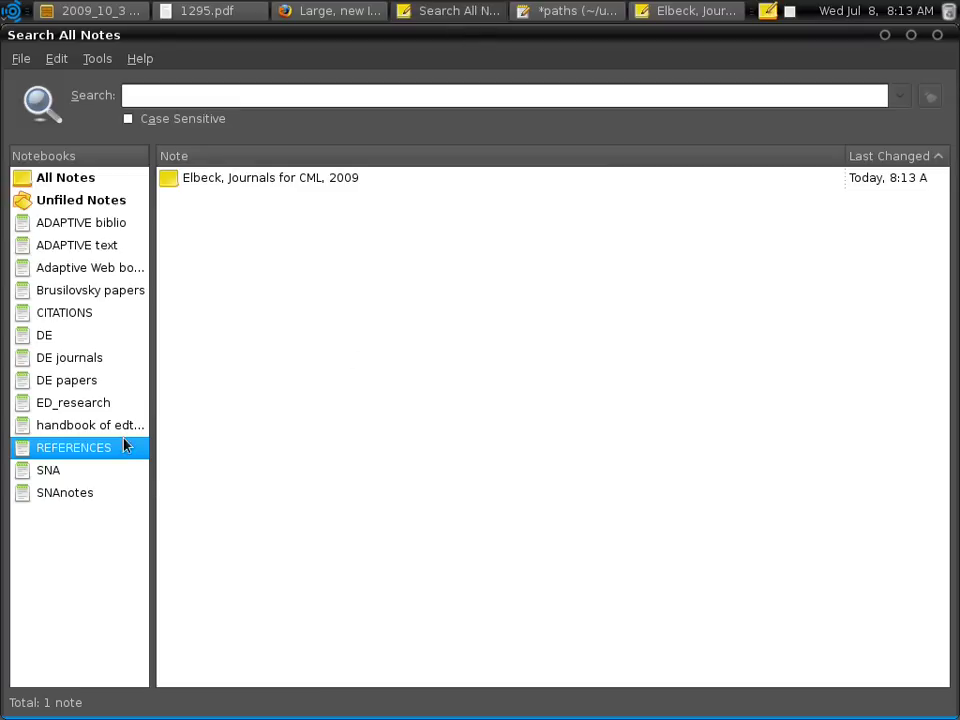
click(64, 313)
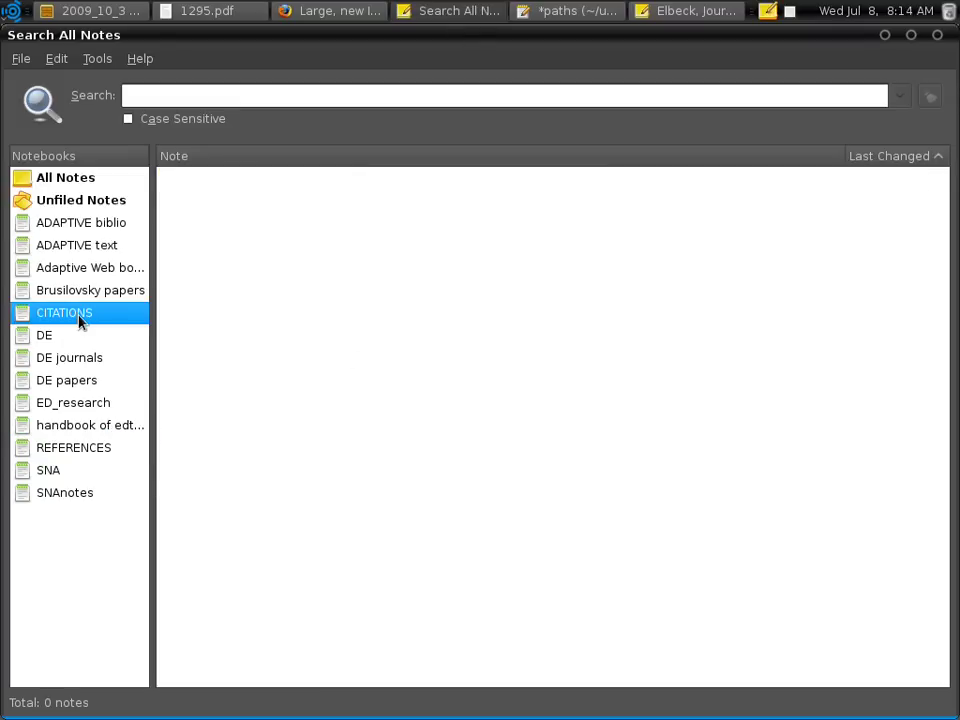
right_click(80, 320)
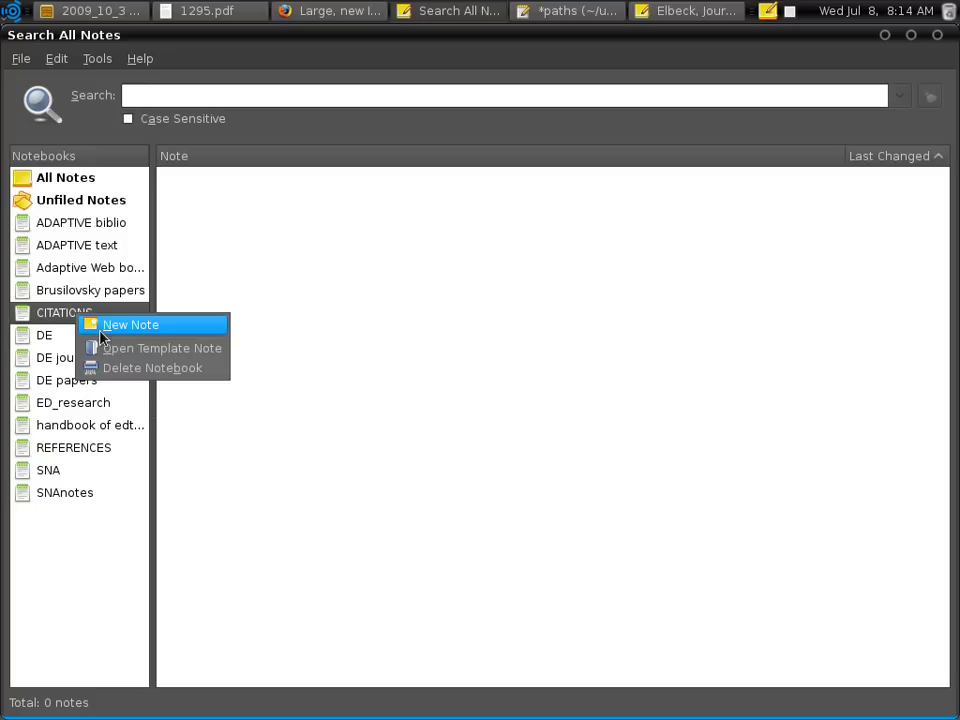
click(100, 332)
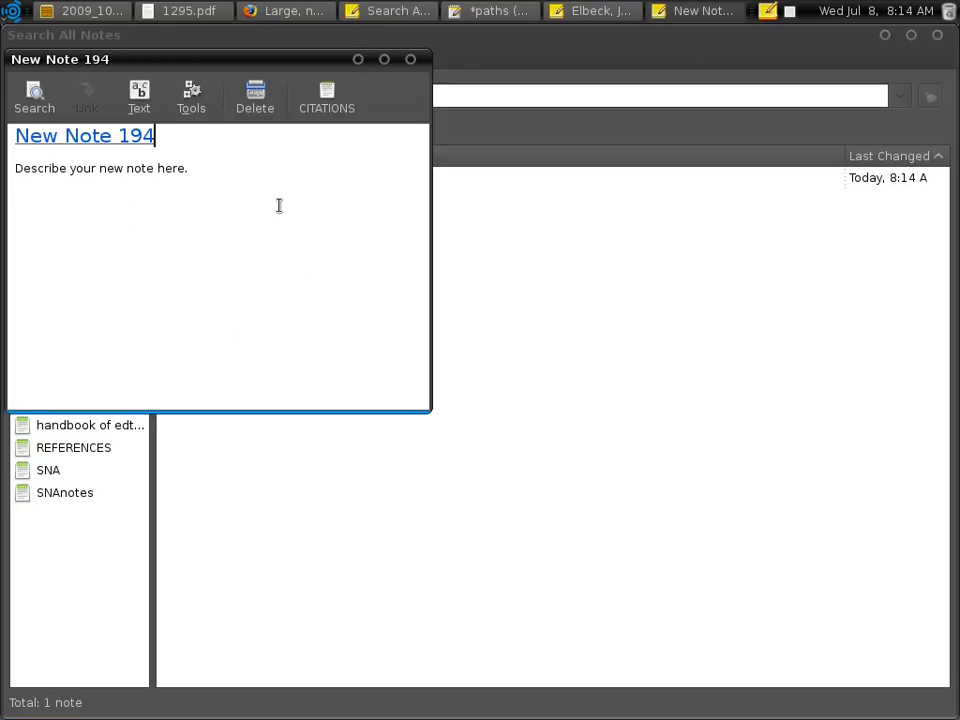
key(BackSpace)
key(BackSpace)
key(BackSpace)
key(BackSpace)
key(BackSpace)
key(BackSpace)
key(BackSpace)
key(BackSpace)
key(BackSpace)
key(BackSpace)
key(BackSpace)
key(BackSpace)
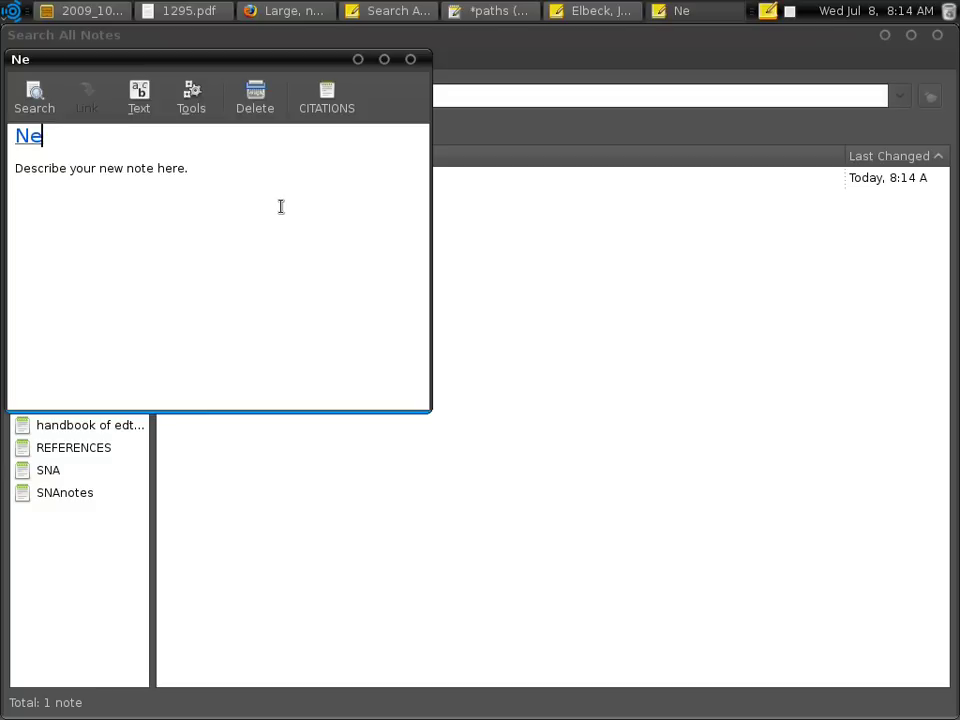
text(most presti)
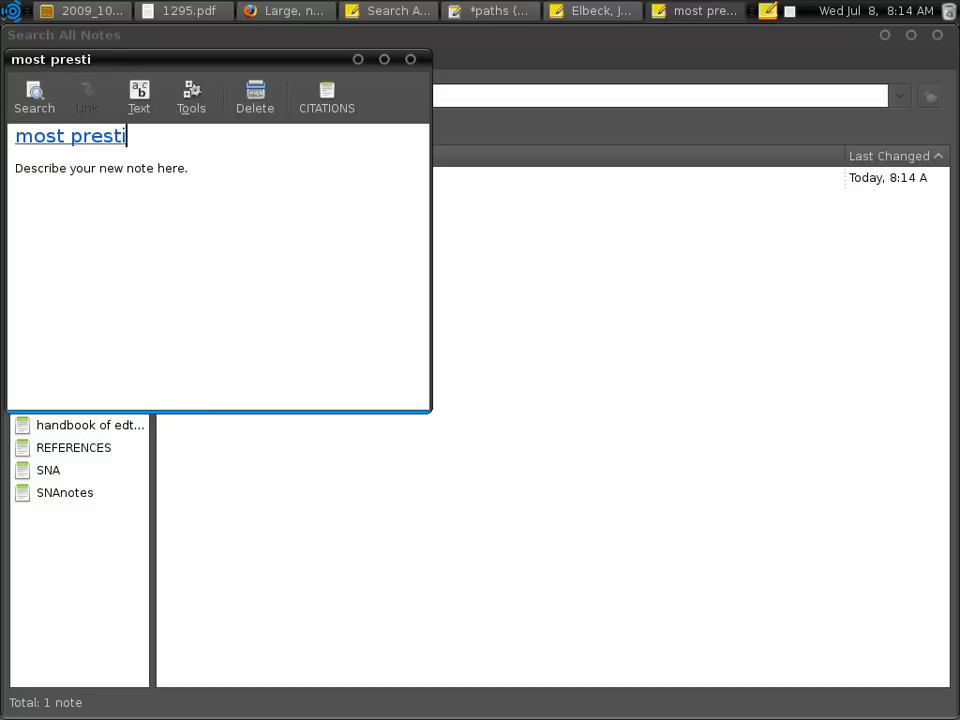
text(gious DL )
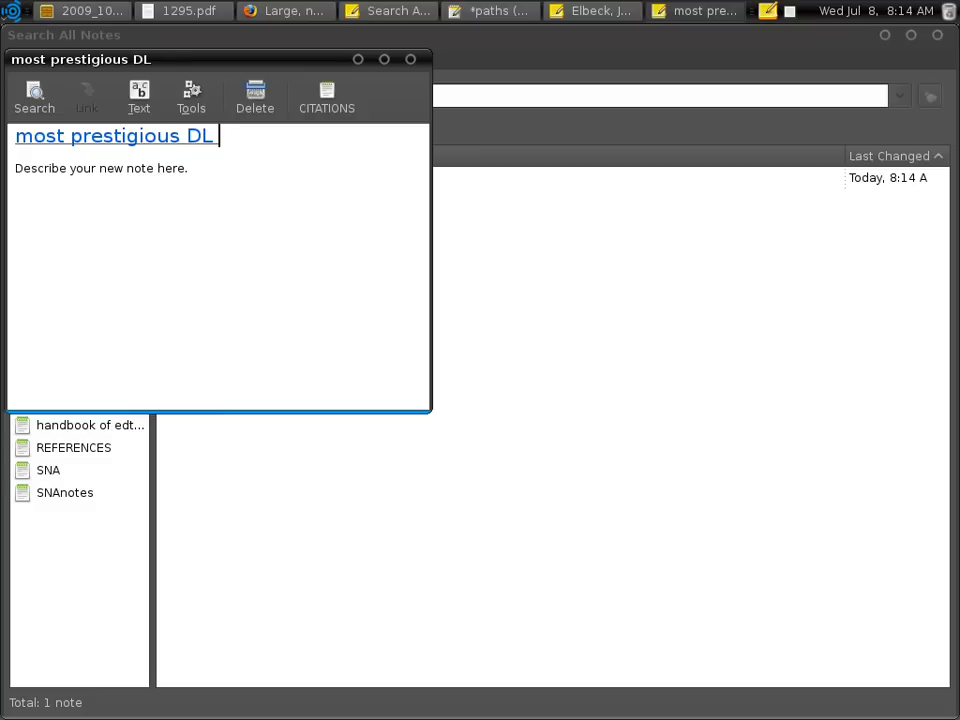
text(journal)
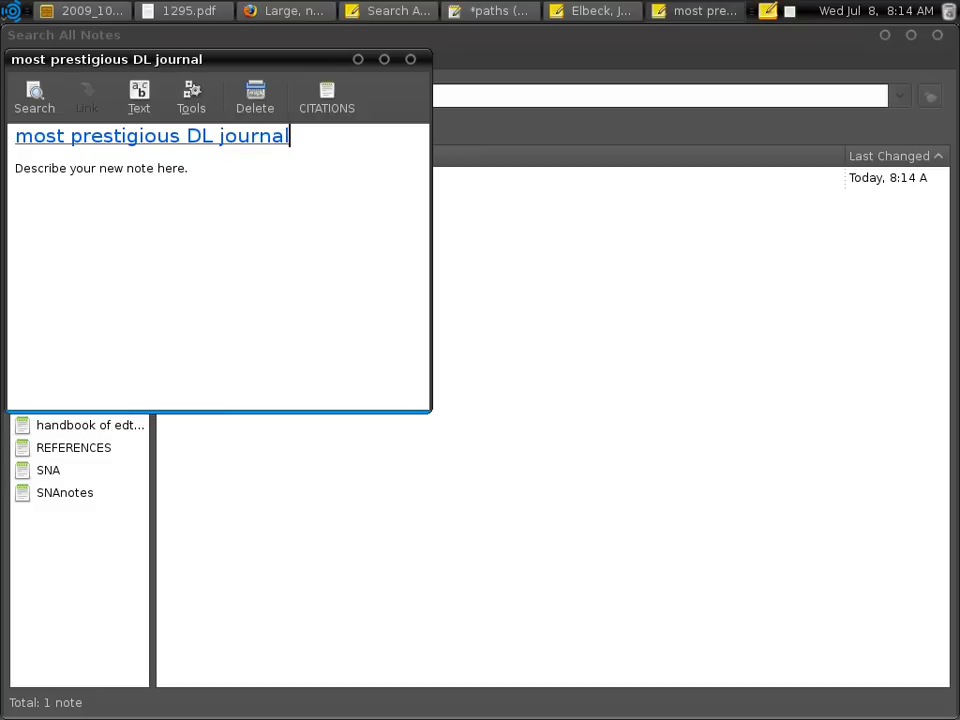
key(shift+Home)
key(BackSpace)
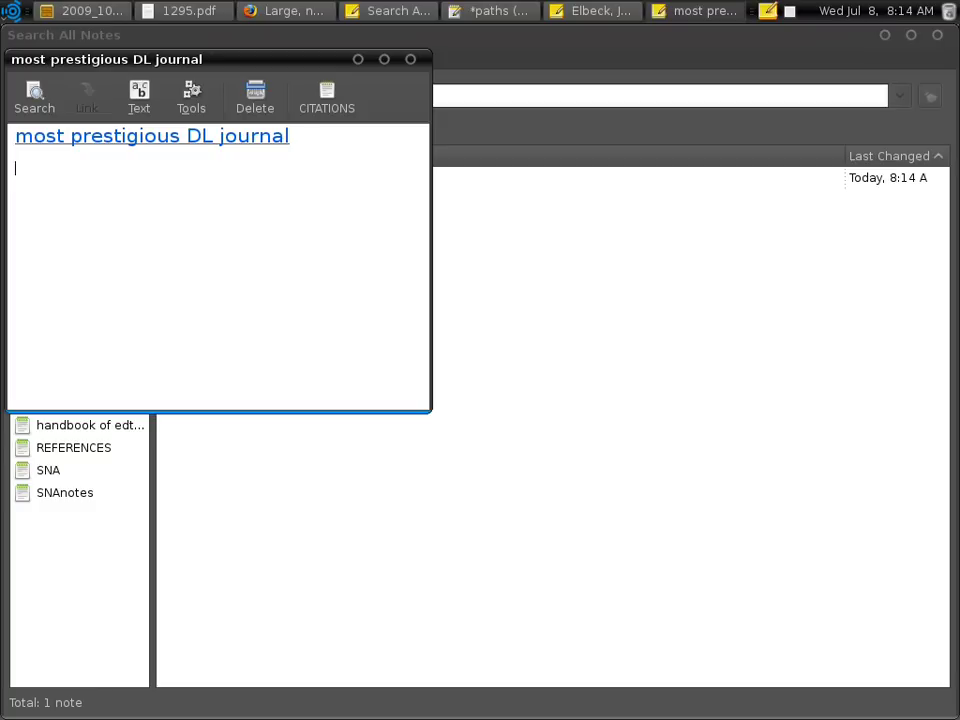
- Write 'The most prestigious distance learning journal is IRRODL.' in the note body
text(The most prestie)
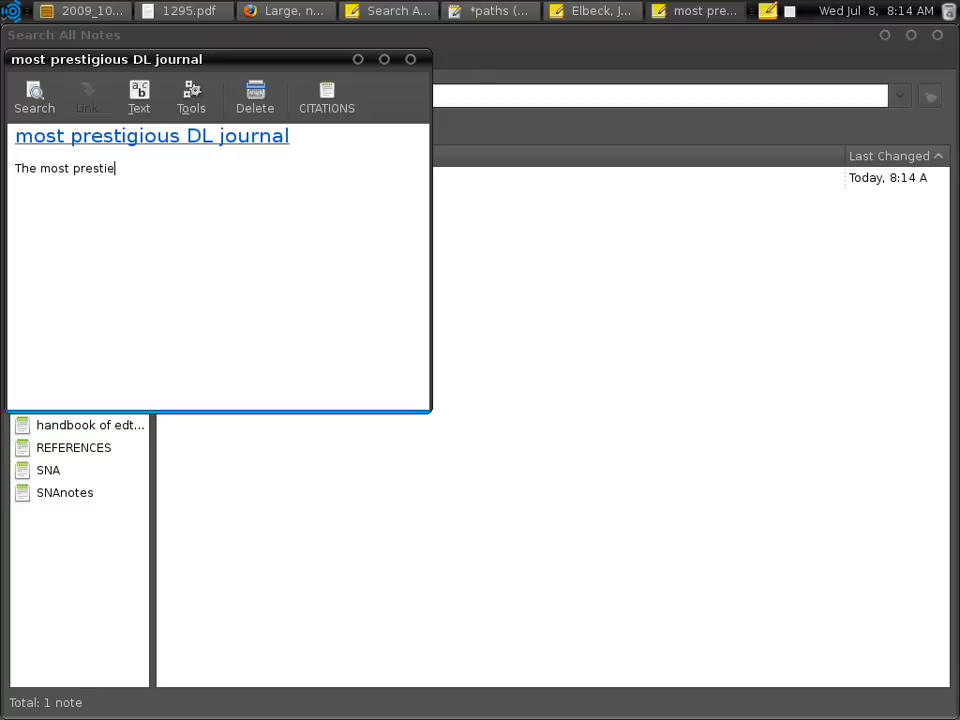
key(BackSpace)
text(gious)
text( DL journal  The most prestigious )
text(distance learning journal is IRR)
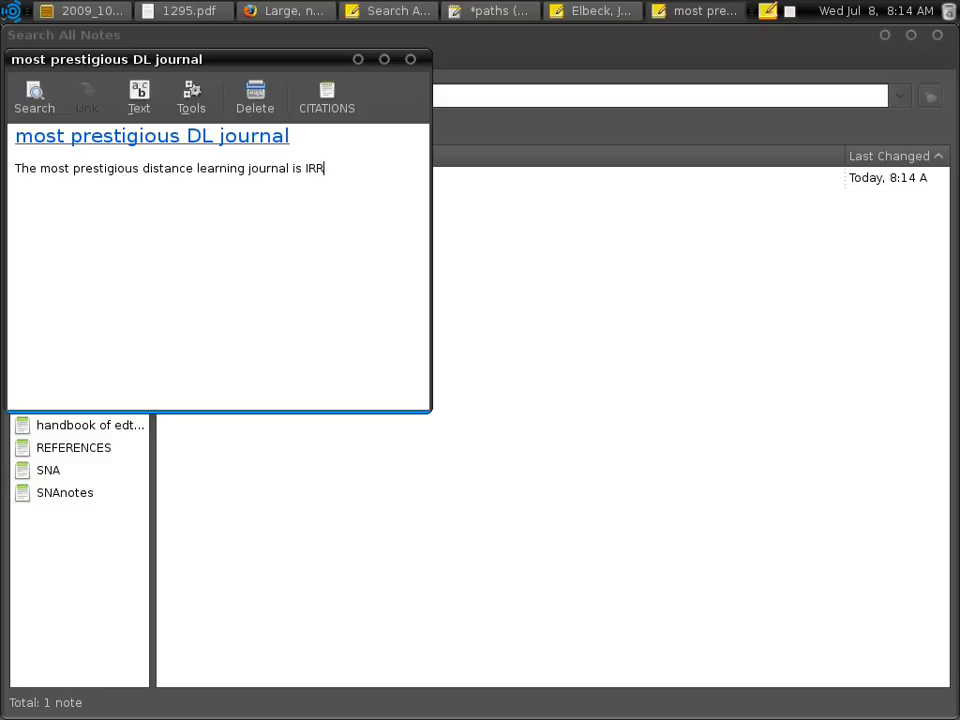
text(ODL.)
- Copy the 2009 in-text citation from the reference note and paste it after the IRRODL sentence
click(599, 10)
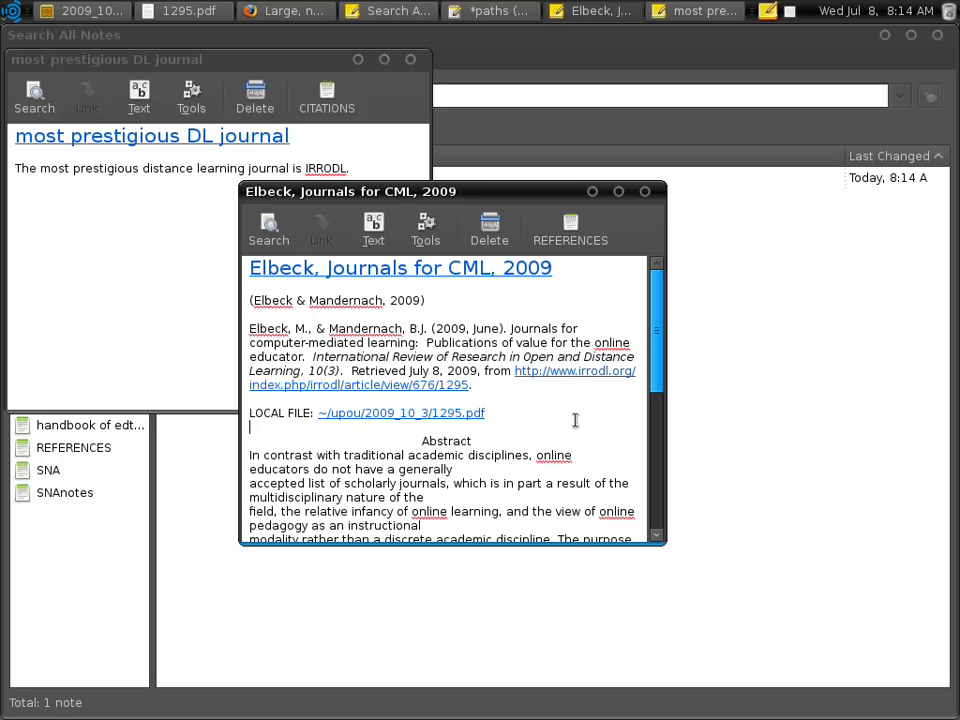
drag(441, 298, 229, 298)
key(ctrl+c)
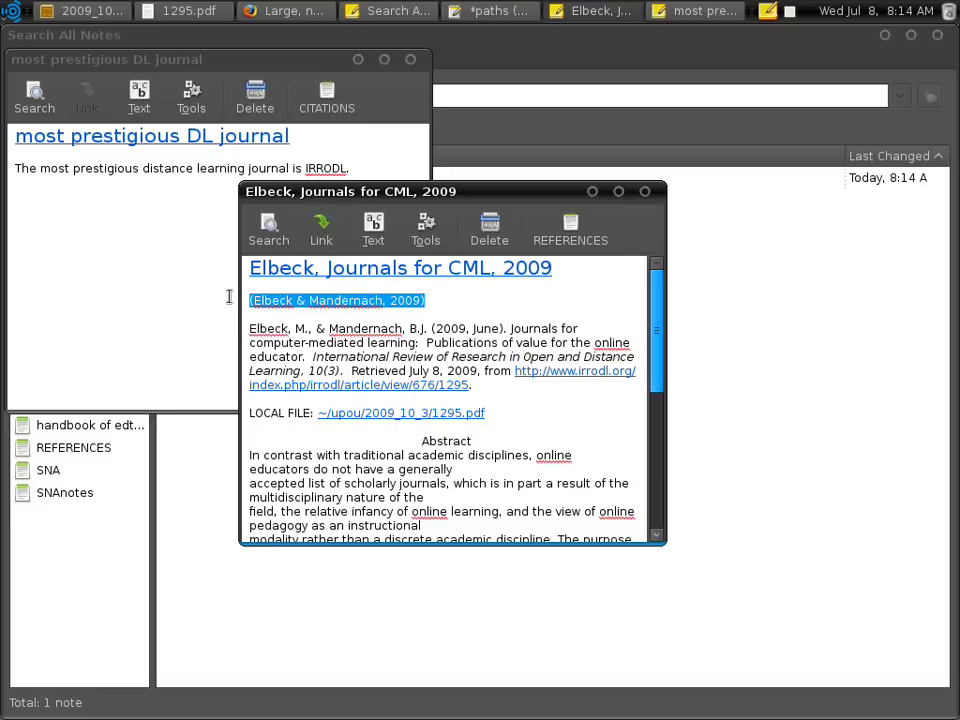
click(390, 167)
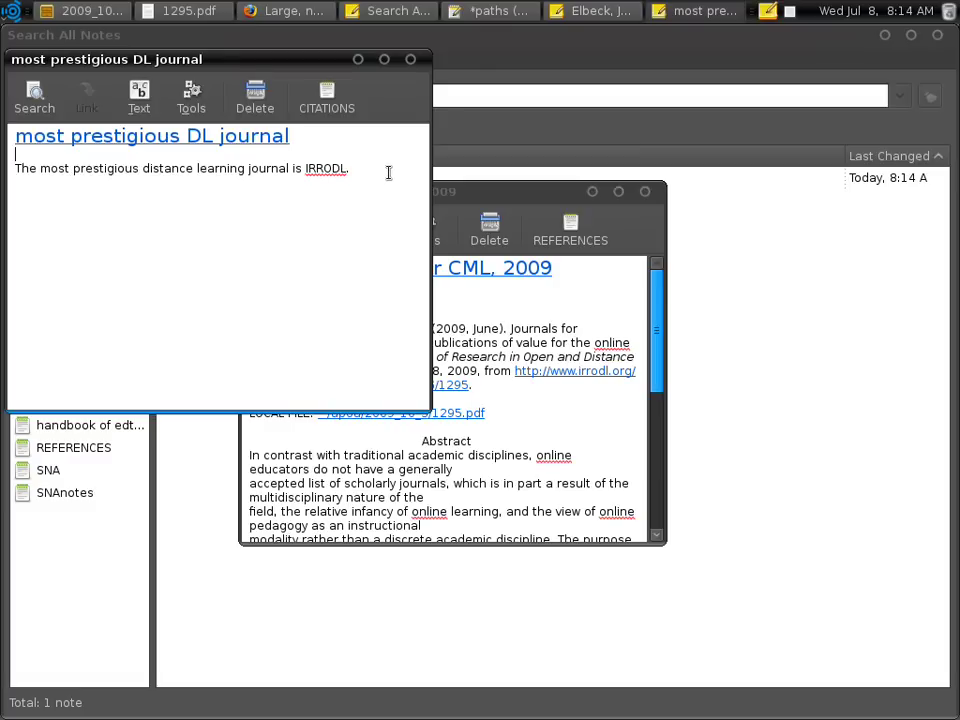
key(ctrl+v)
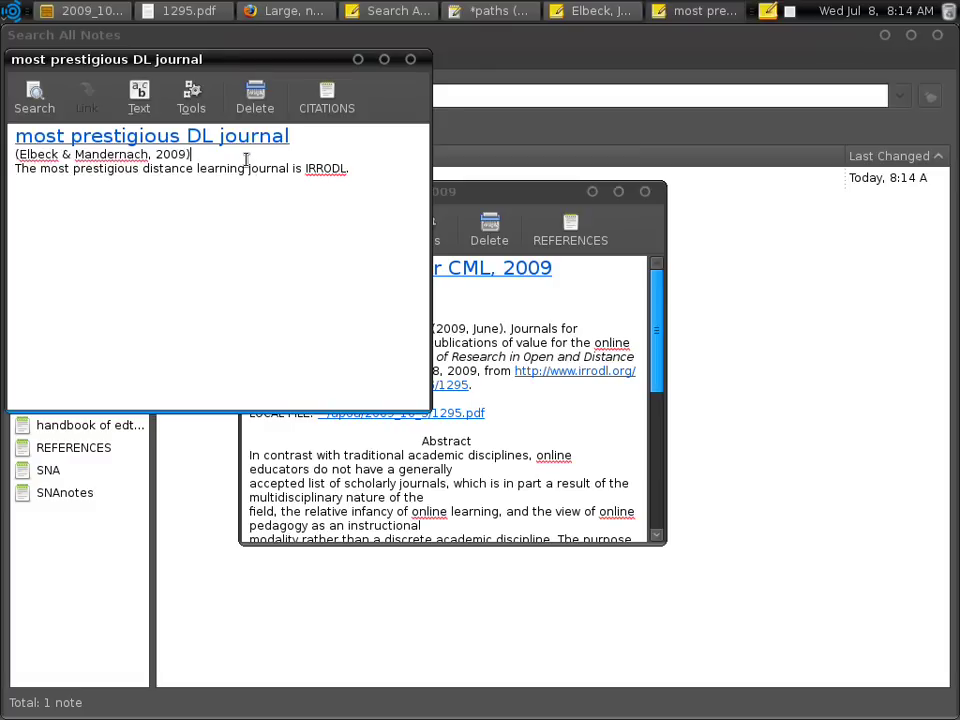
drag(244, 152, 5, 153)
key(ctrl+c)
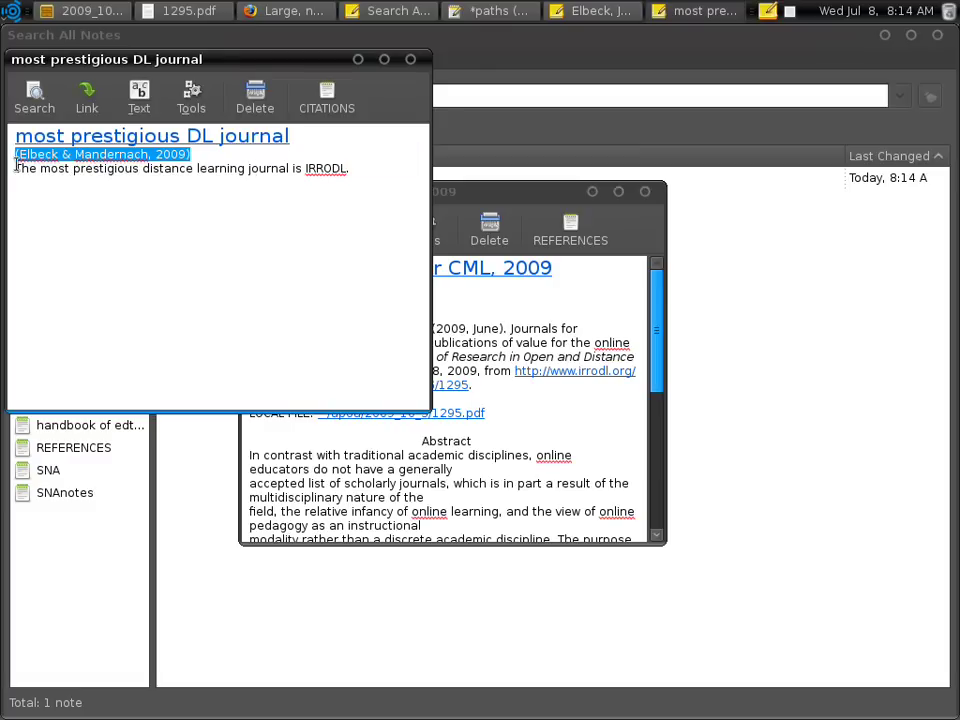
key(BackSpace)
click(366, 169)
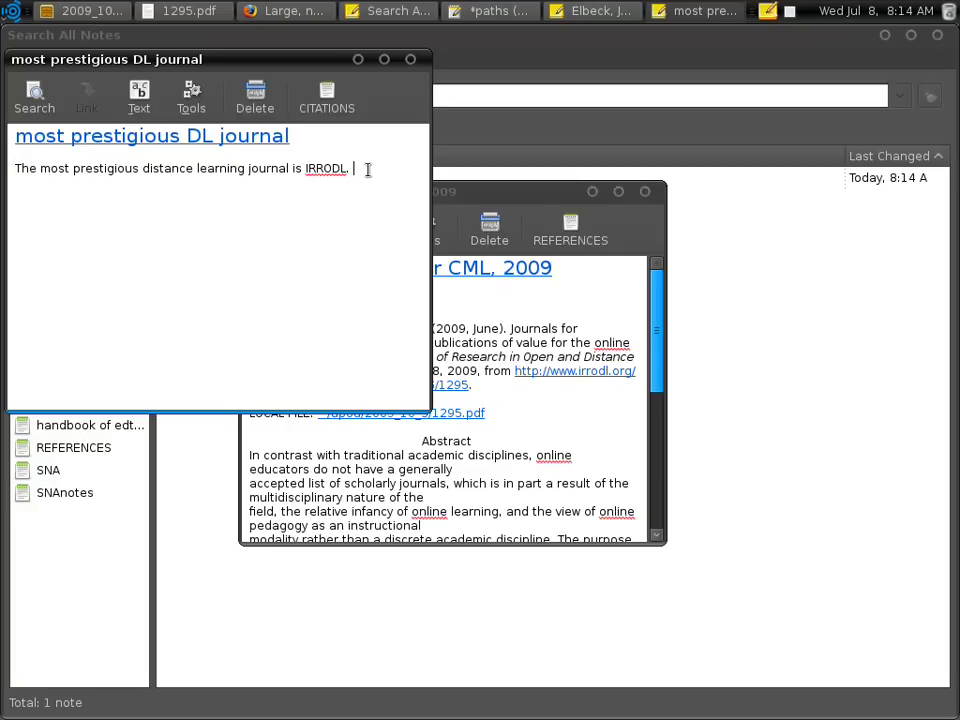
key(ctrl+v)
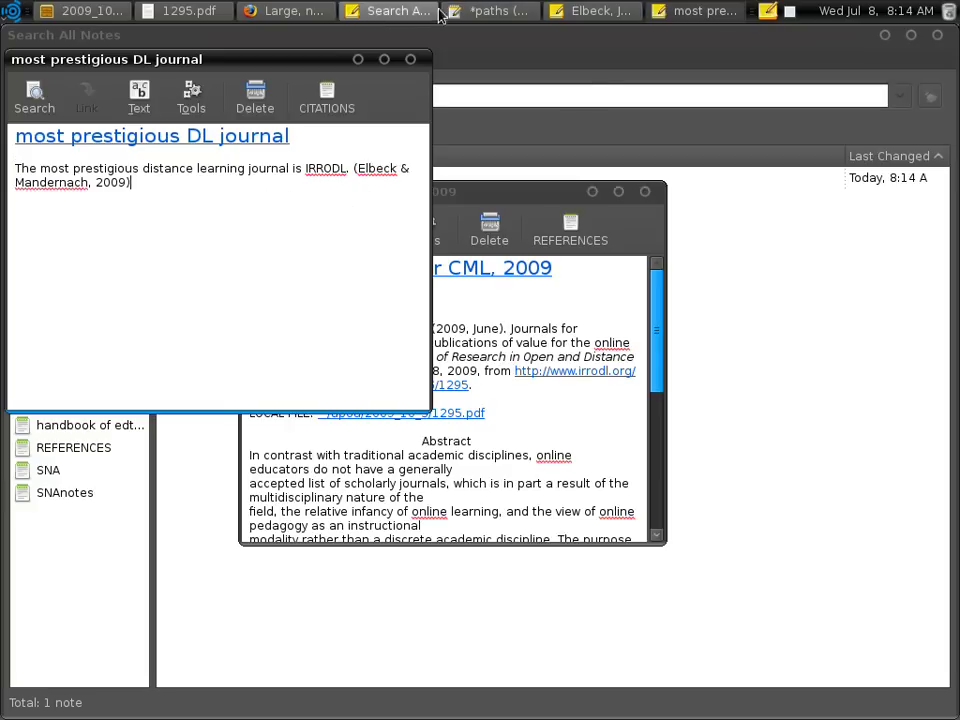
- Check the paper's PDF to confirm the quoted sentence is on page 14
click(195, 11)
scroll(605, 267, up, 5)
scroll(605, 267, up, 6)
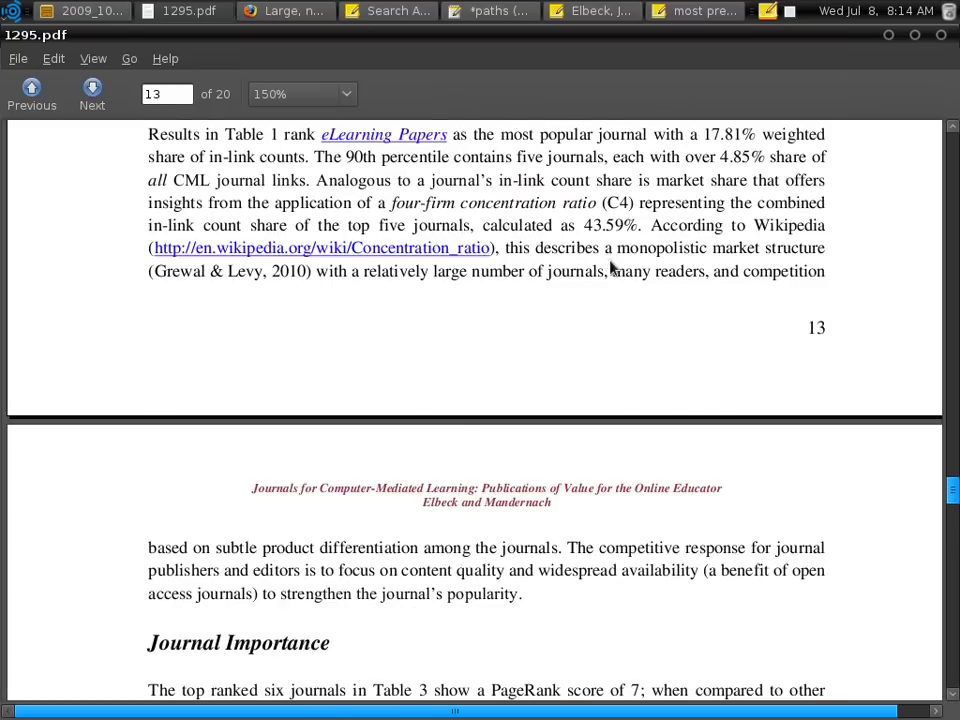
scroll(603, 260, down, 17)
scroll(600, 256, up, 2)
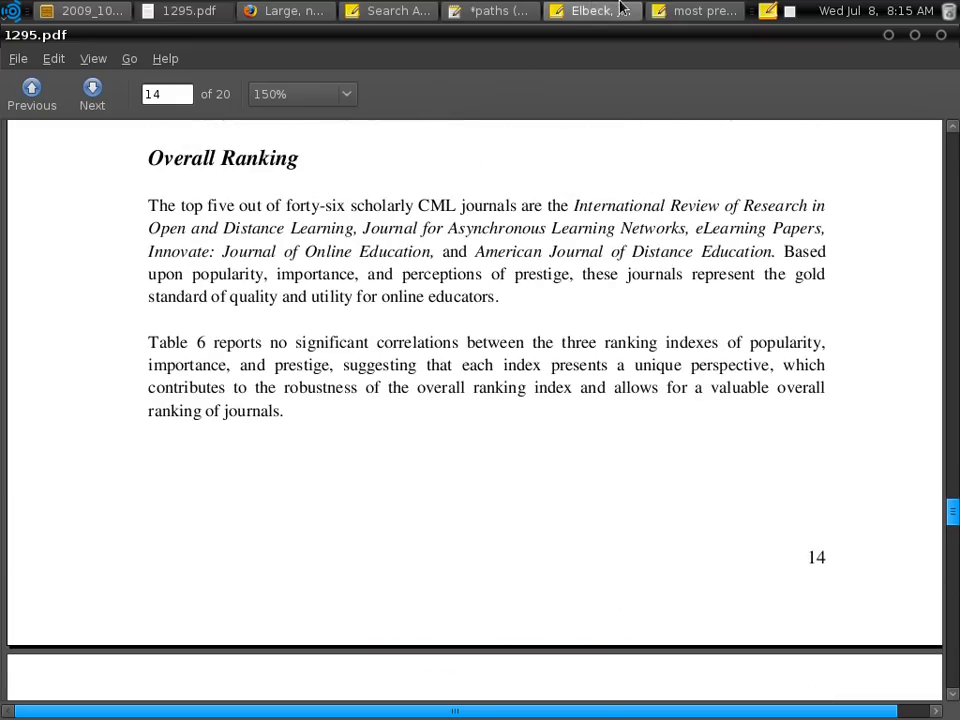
- Extend the citation to (Elbeck & Mandernach, 2009, p.14) and place the Elbeck note beside it
click(700, 11)
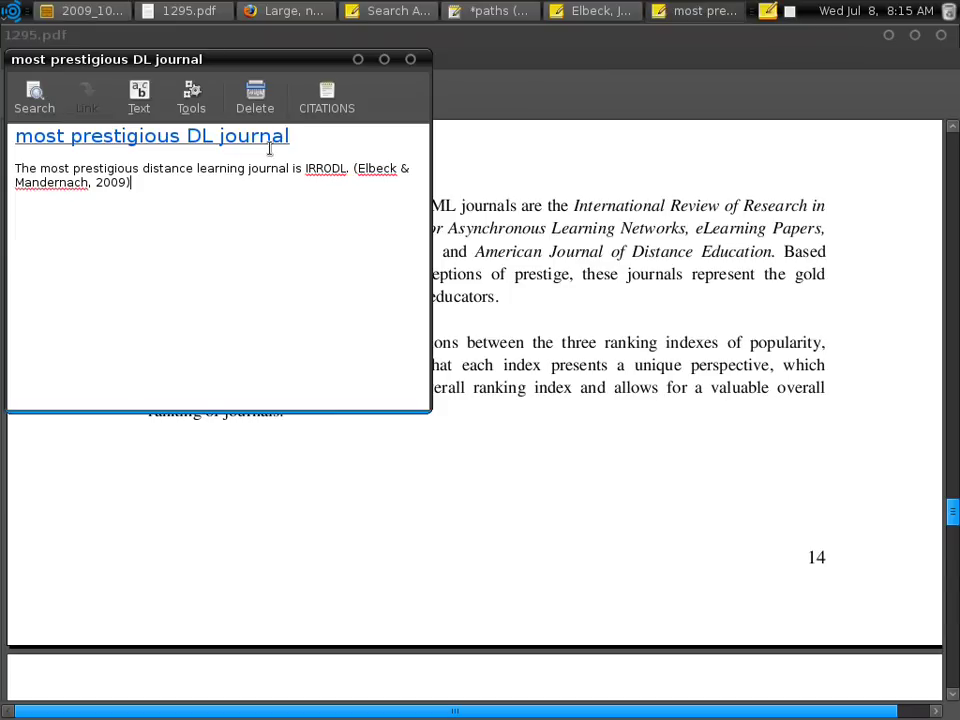
text(, P)
key(BackSpace)
text(p.14)
click(595, 11)
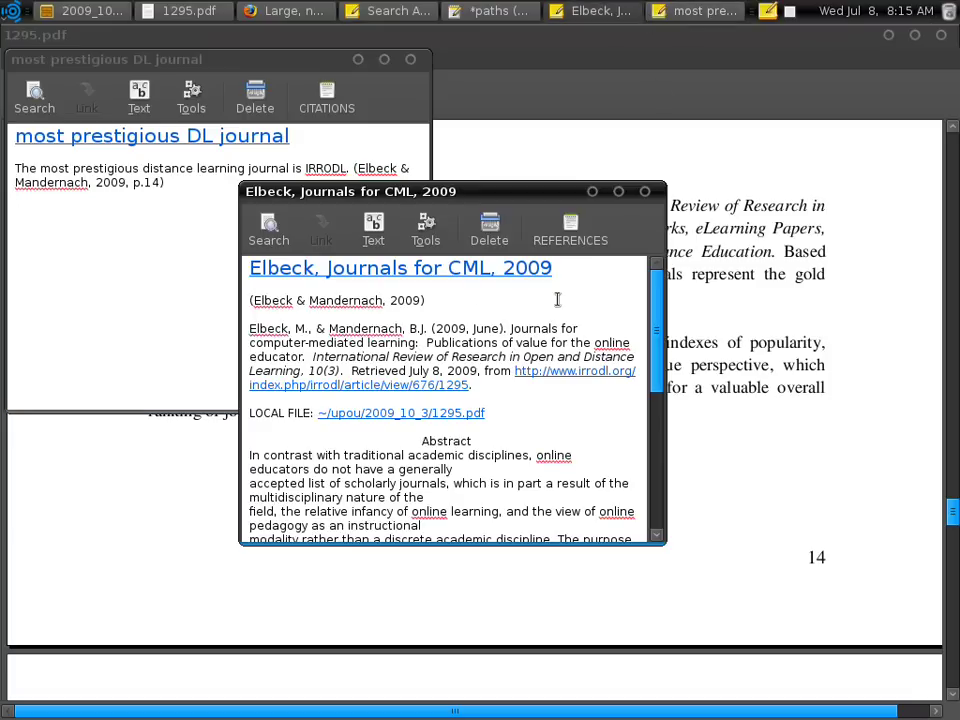
drag(501, 197, 767, 86)
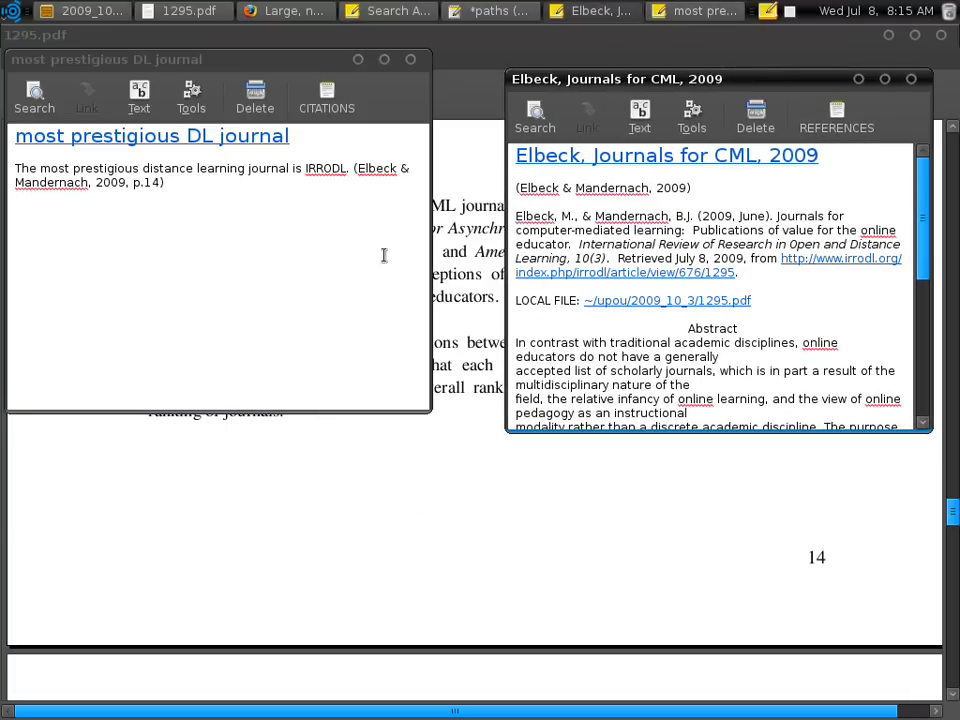
- Copy the 'Elbeck, Journals for CML, 2009' title and paste it into the citation note as a link
click(838, 154)
drag(844, 154, 497, 155)
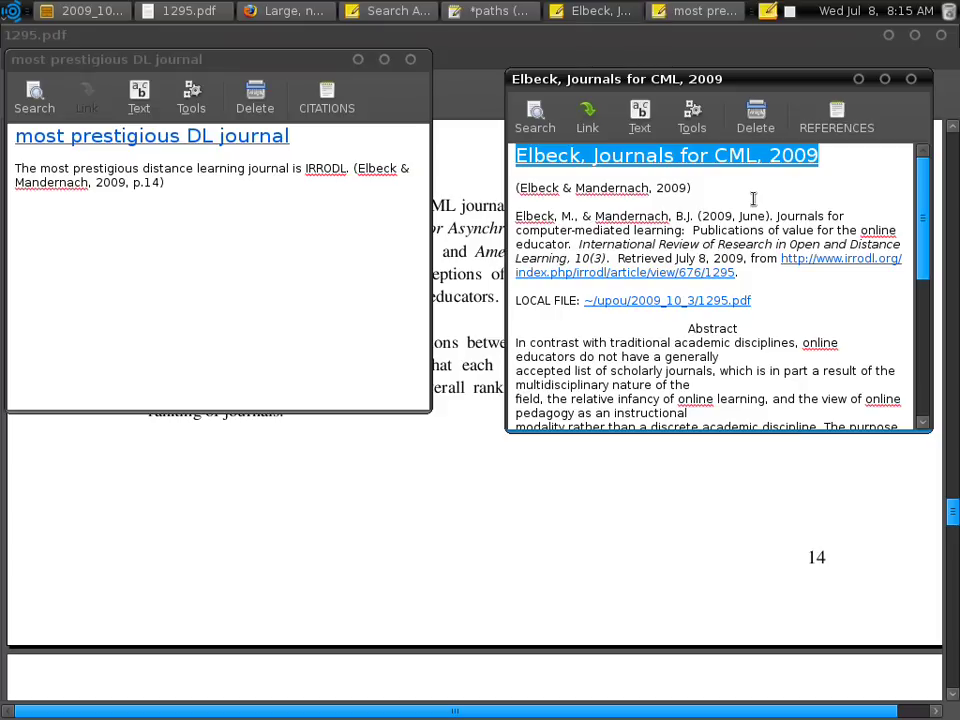
right_click(753, 164)
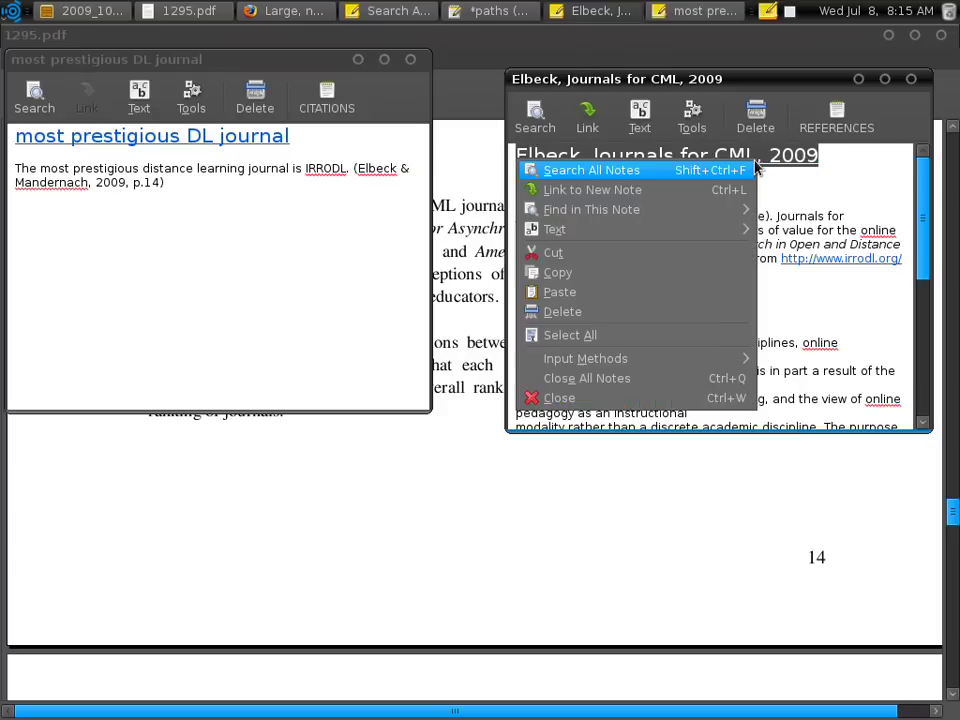
click(679, 273)
click(260, 266)
right_click(258, 267)
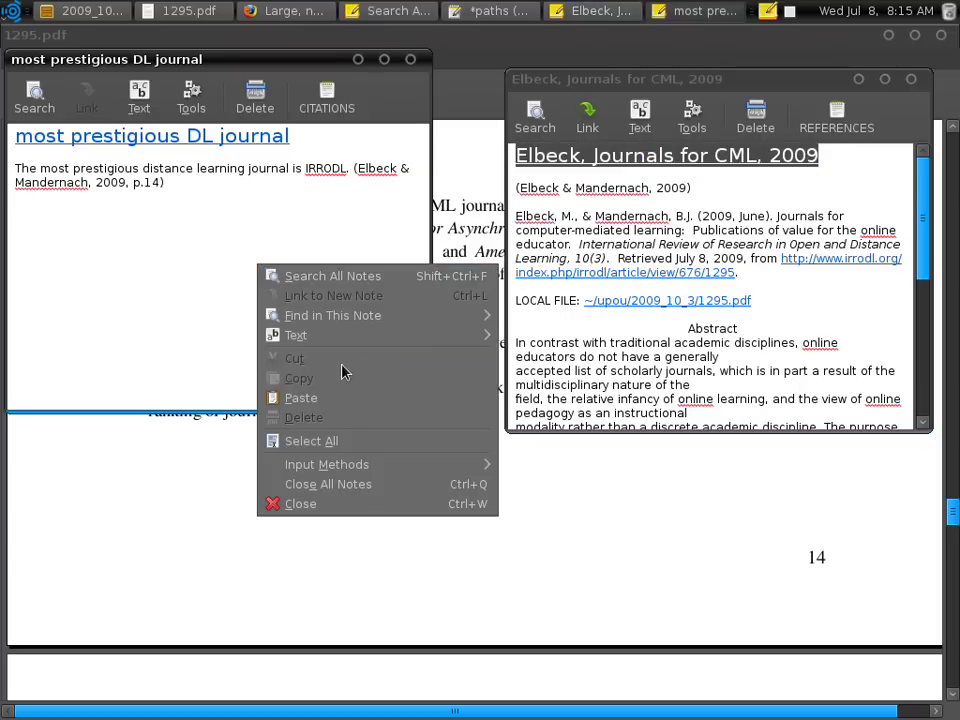
click(322, 400)
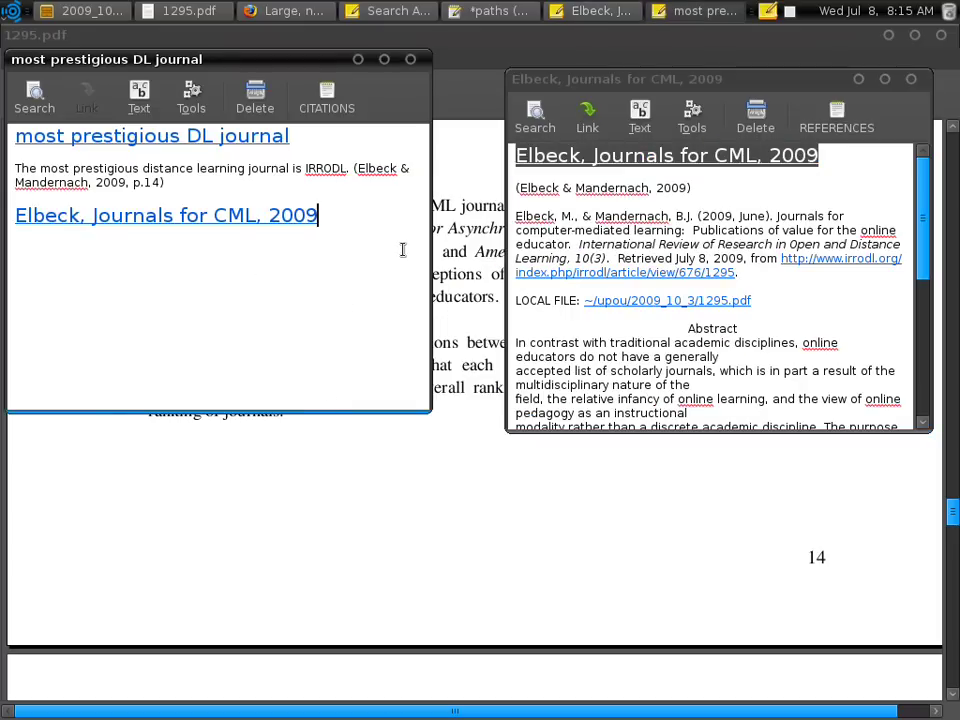
key(Return)
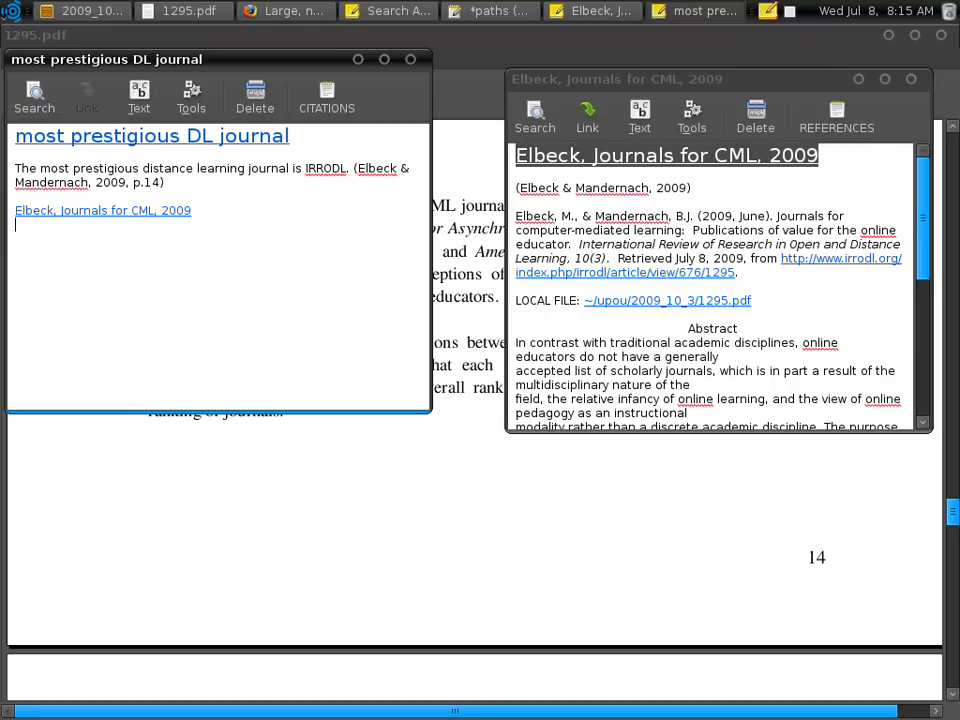
- Close the Elbeck reference note, then reopen it from the citation note's link
click(911, 79)
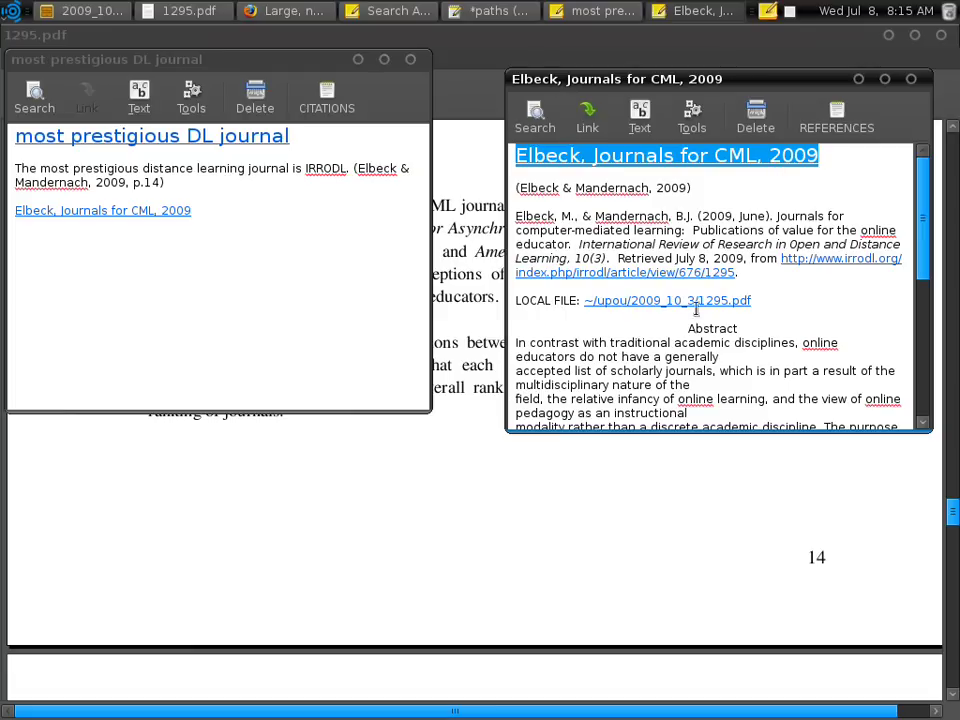
click(529, 216)
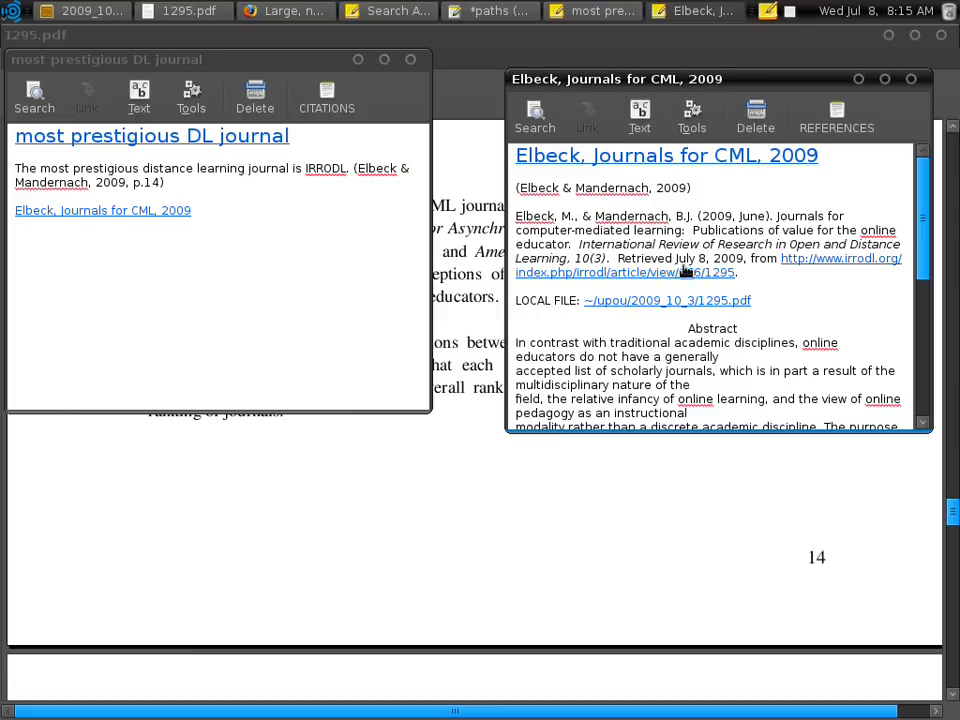
click(311, 224)
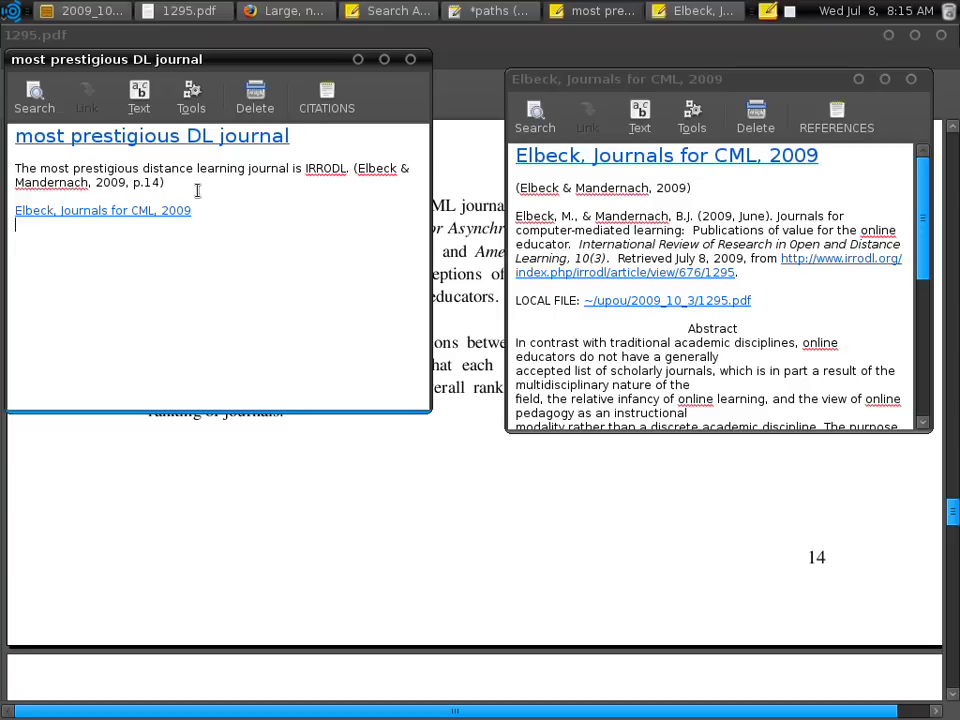
click(779, 216)
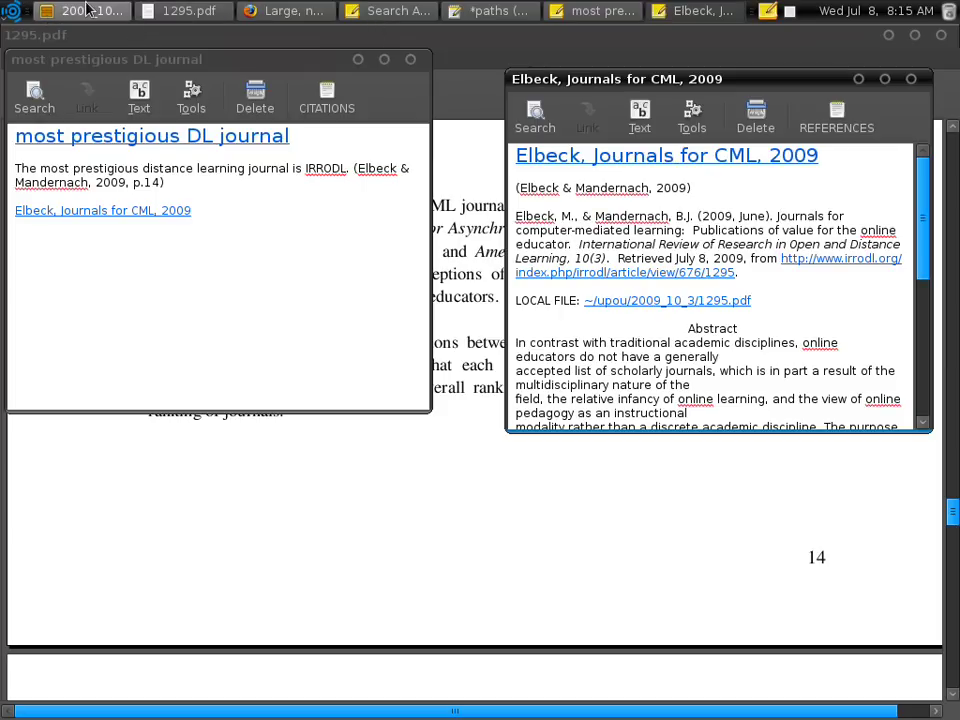
- Launch OpenOffice.org Word Processor from Applications > Office to create the blank Untitled1 document
click(12, 13)
mouse_move(40, 37)
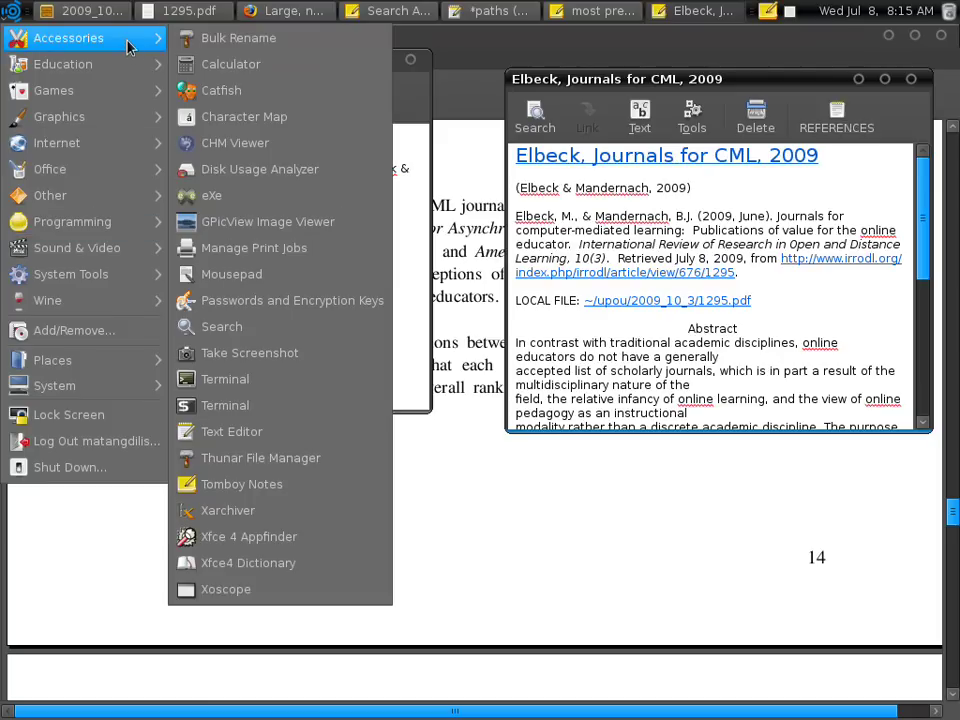
mouse_move(124, 168)
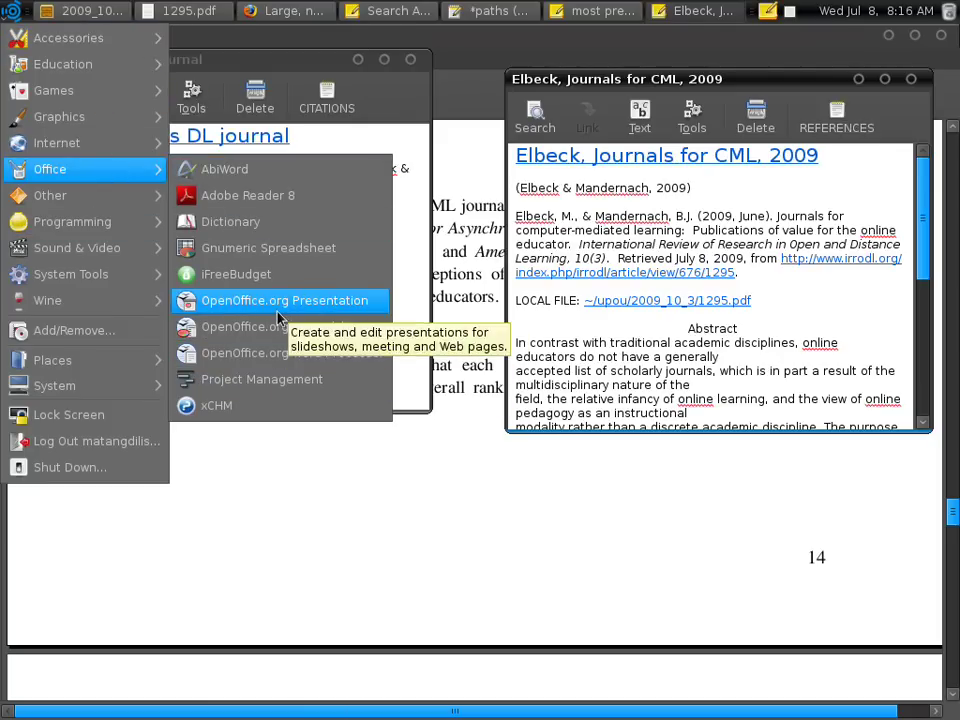
click(361, 296)
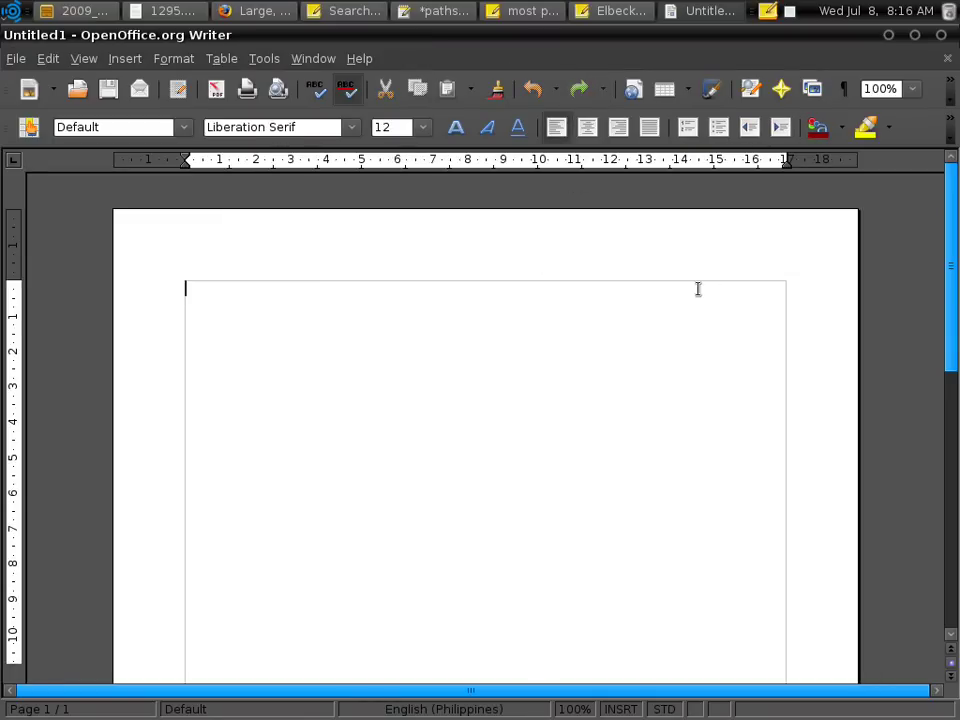
- Paste the cited IRRODL sentence with its p.14 citation from the Tomboy note into Untitled1
click(530, 10)
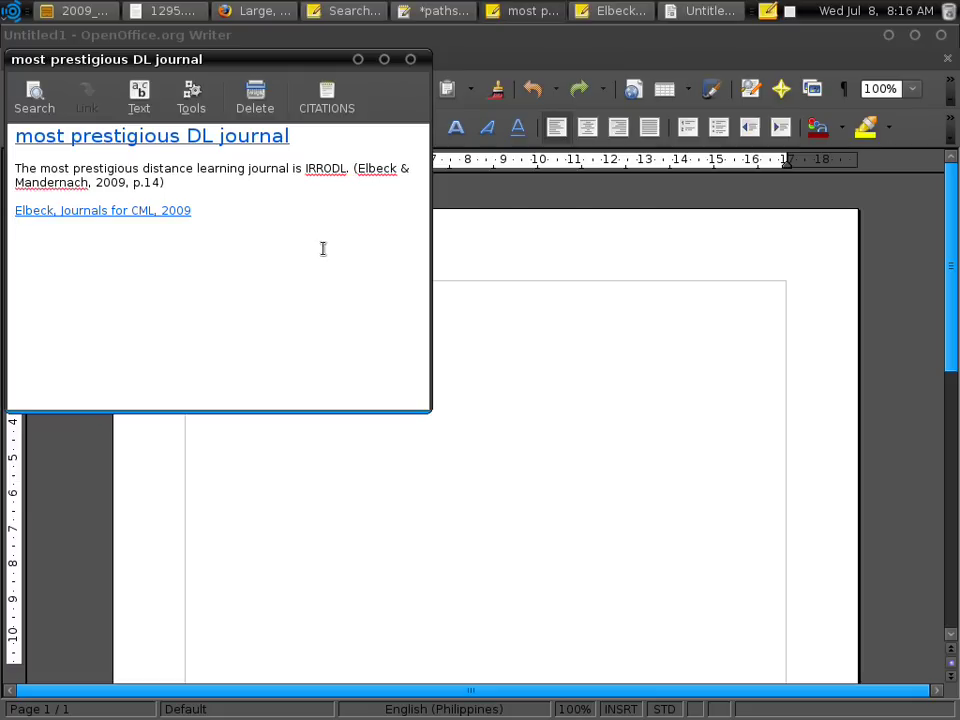
drag(208, 182, 12, 170)
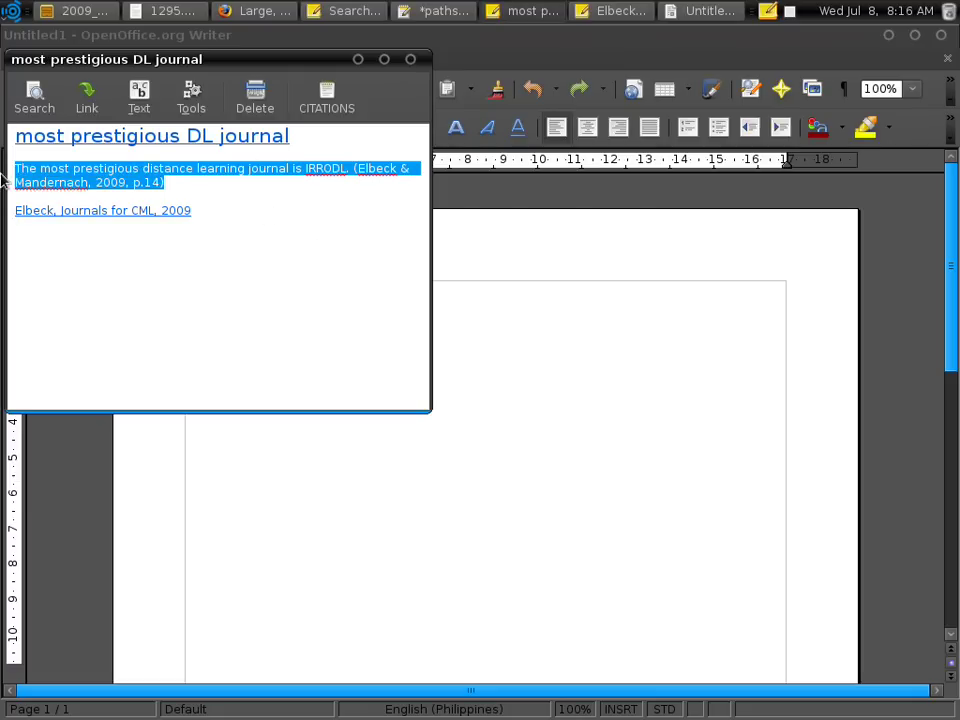
right_click(87, 173)
click(133, 281)
click(467, 340)
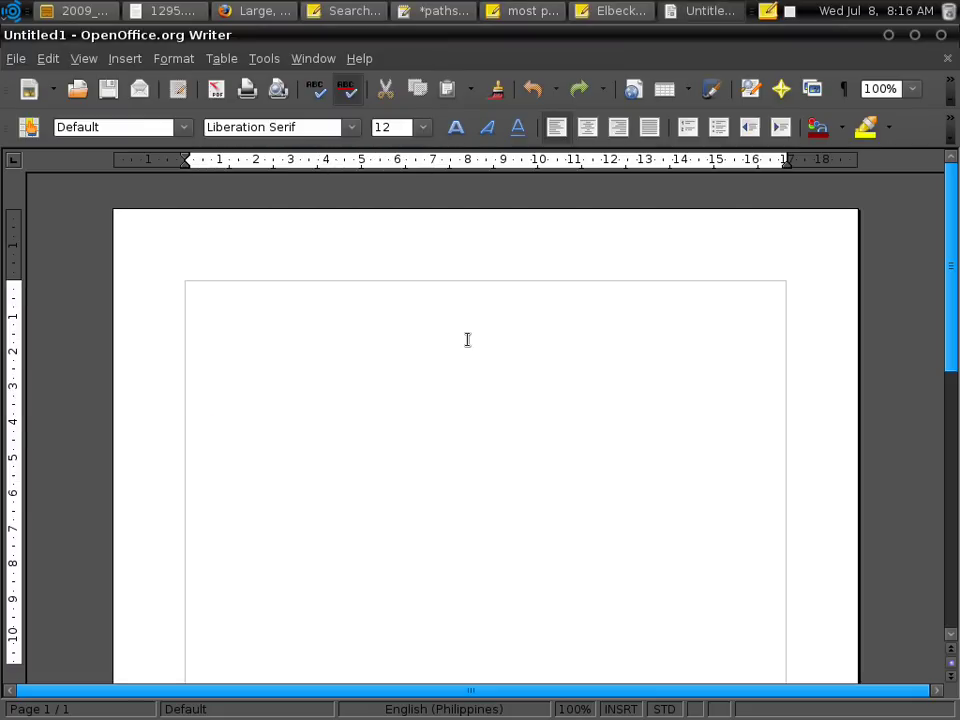
right_click(469, 340)
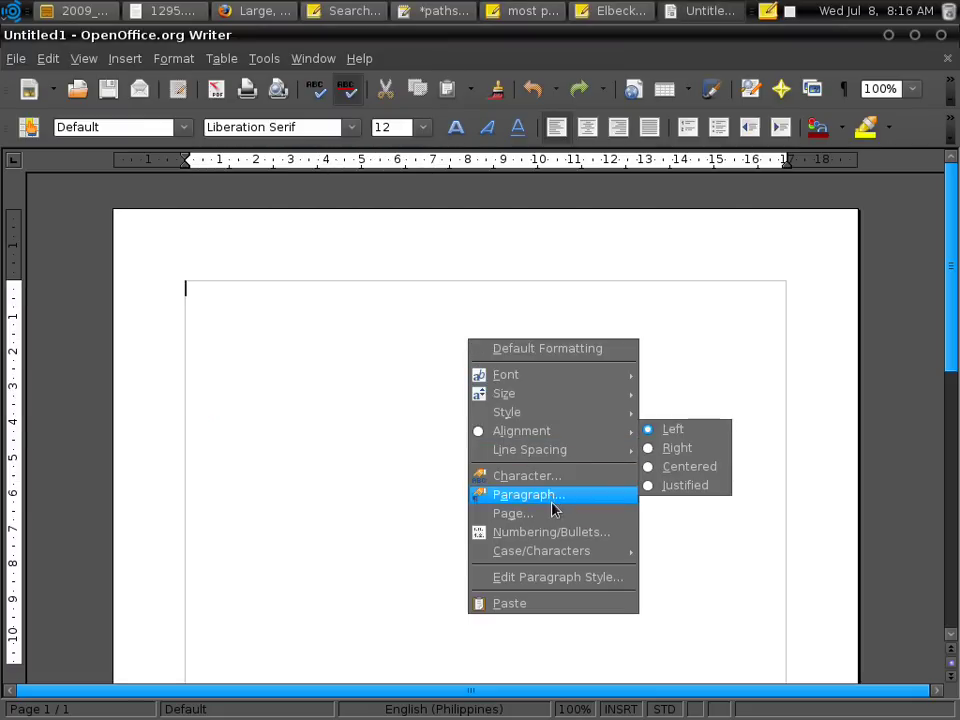
click(553, 602)
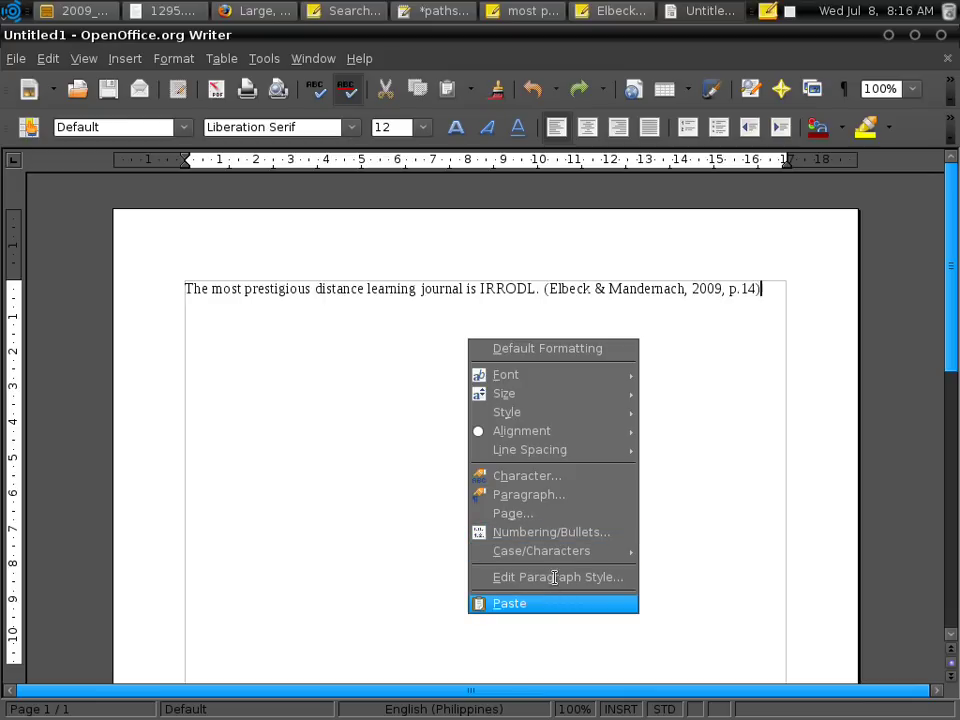
key(Return)
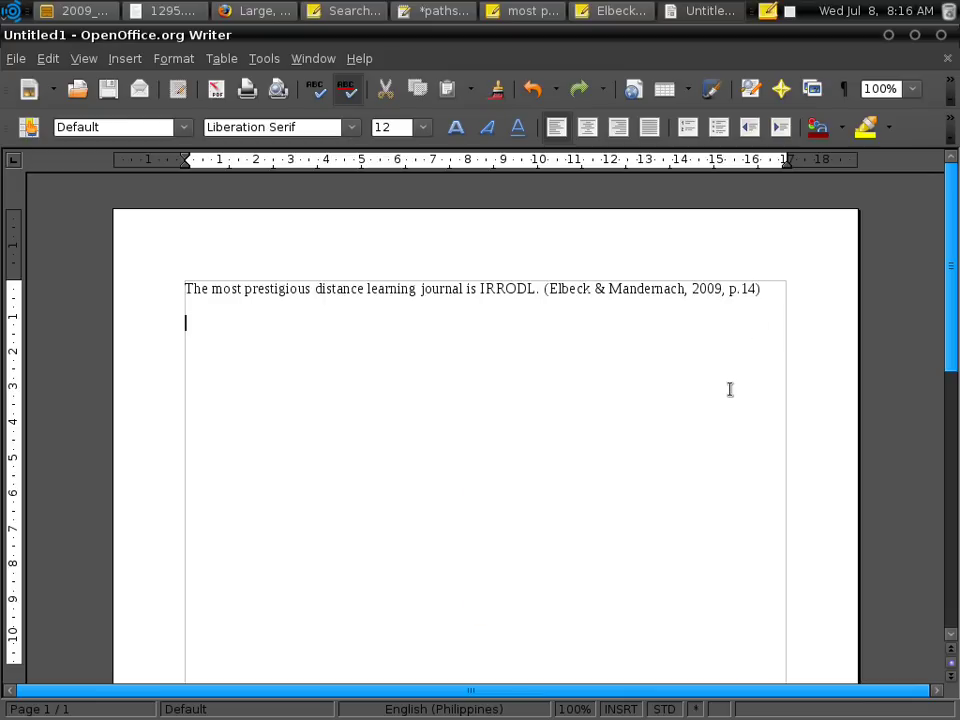
- Add a 'Reference:' line and paste the full Elbeck & Mandernach APA reference beneath it
text(Reference:)
click(556, 10)
click(124, 211)
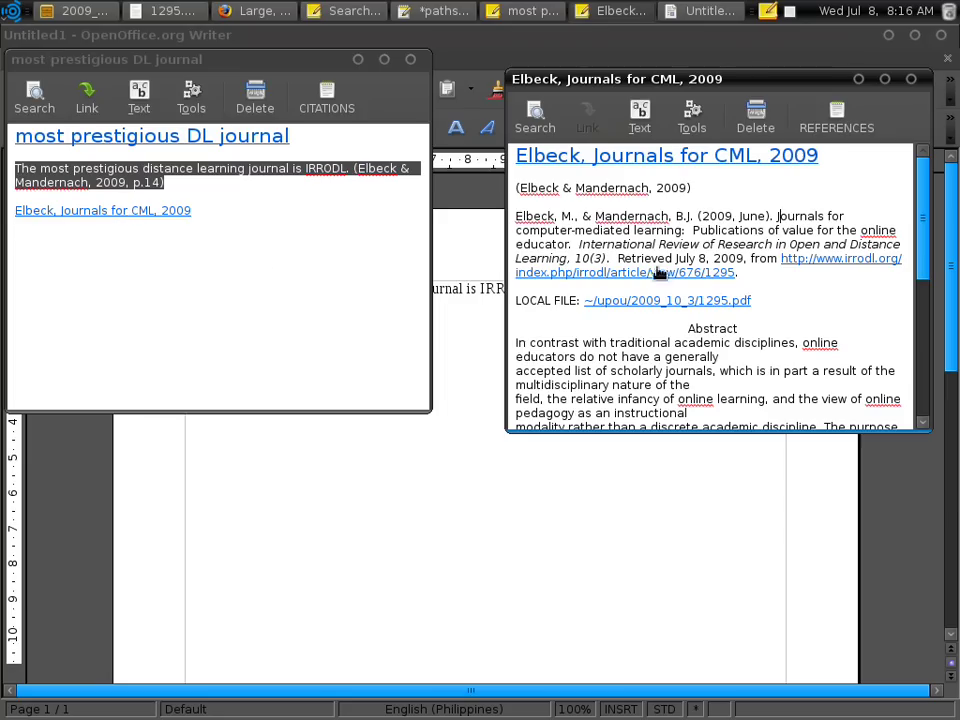
drag(821, 283, 484, 216)
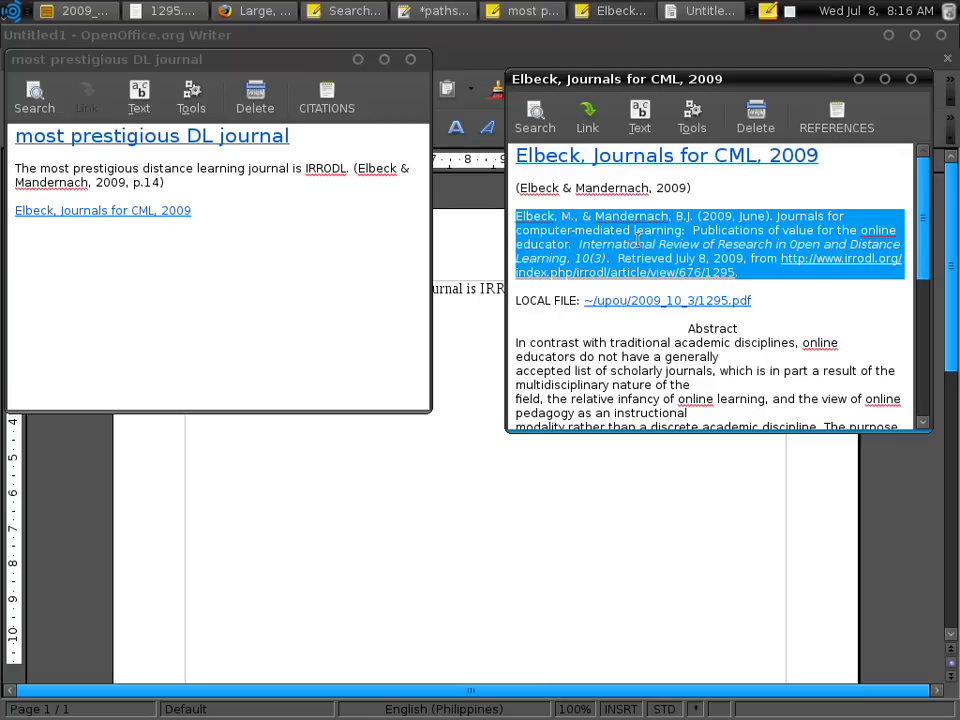
click(471, 450)
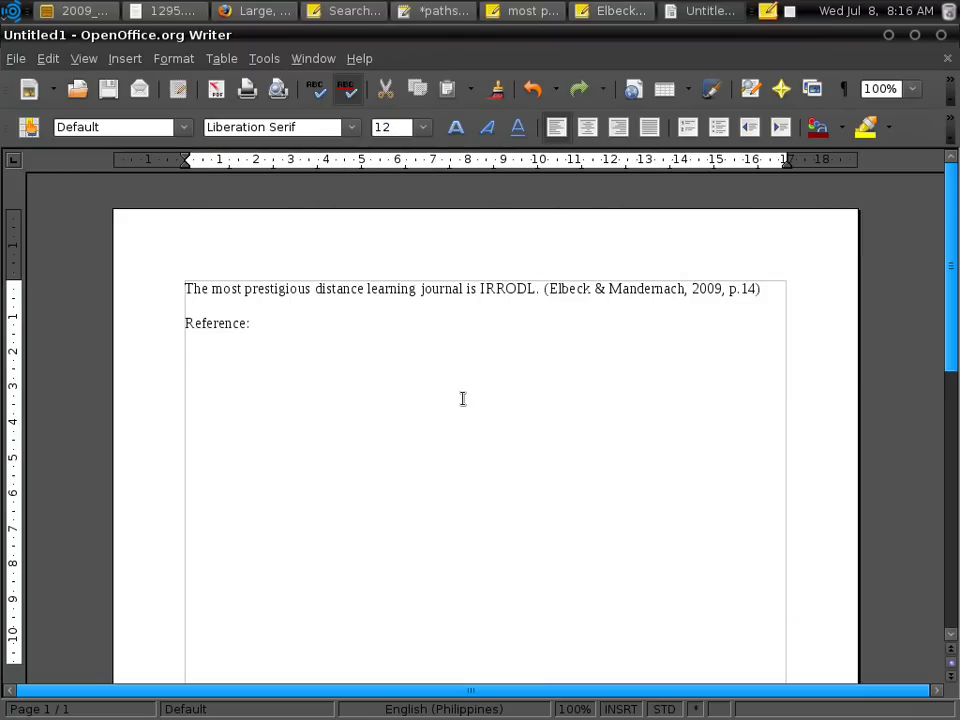
key(ctrl+v)
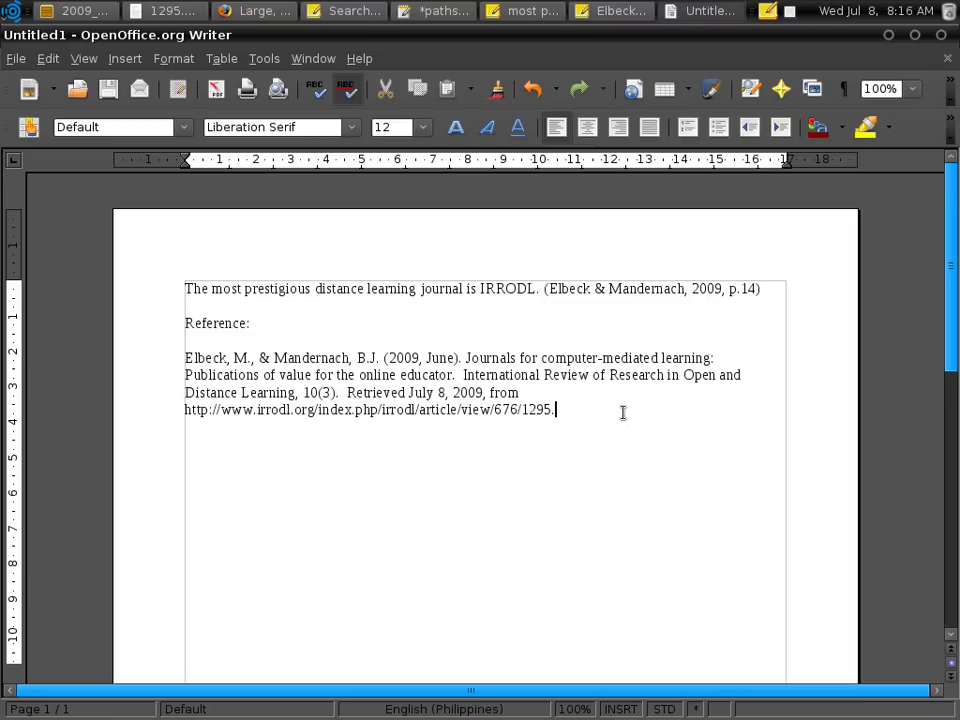
- Review the citation note and the Elbeck reference note against the report
click(549, 12)
click(609, 10)
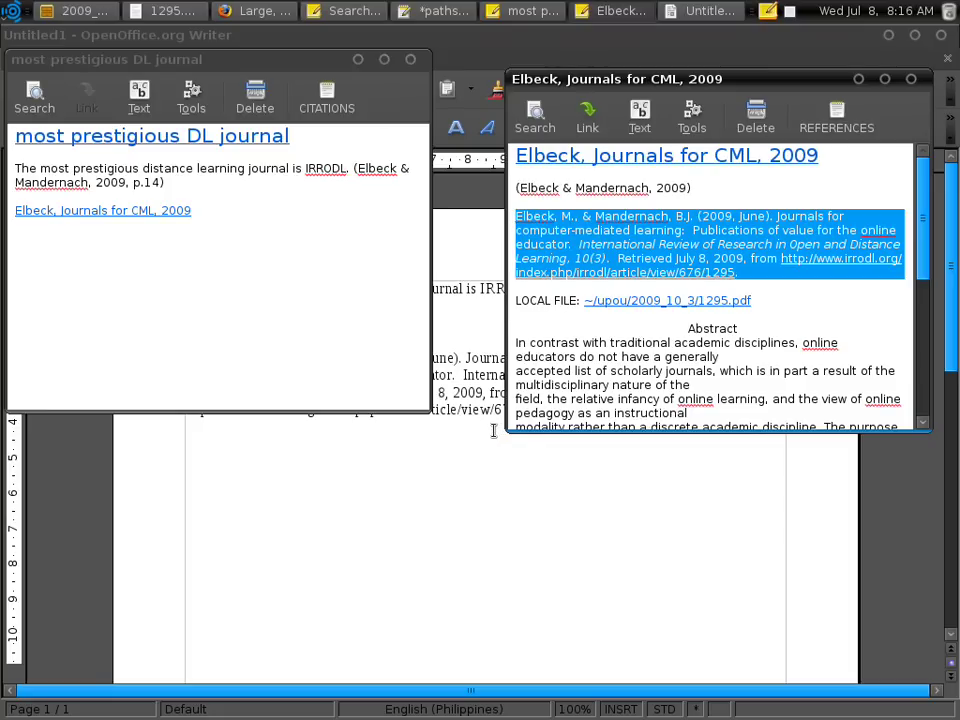
scroll(673, 348, down, 3)
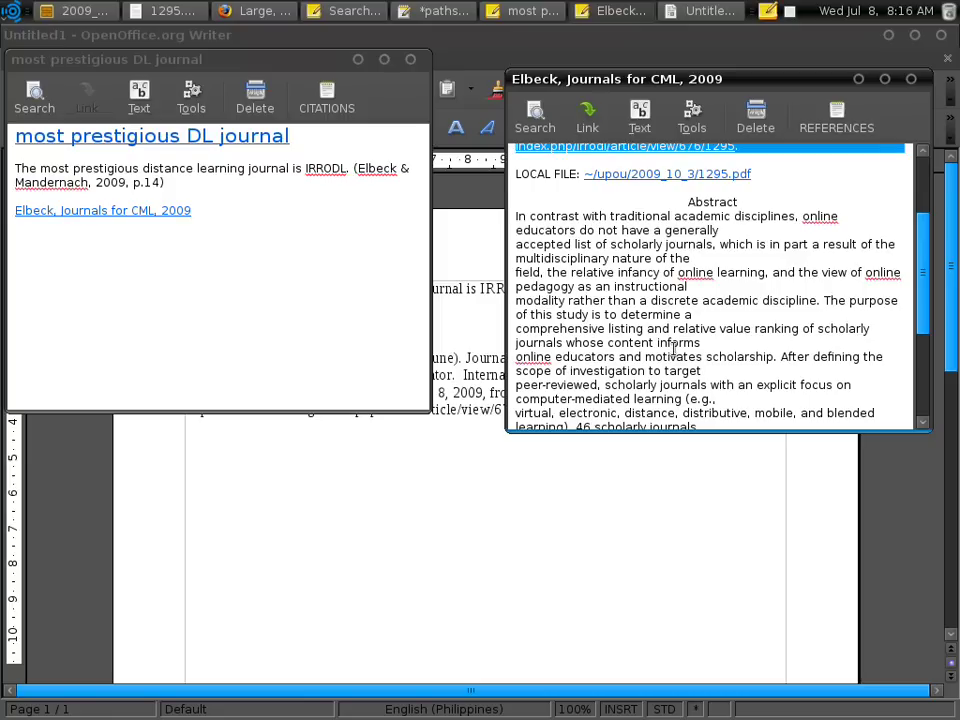
scroll(673, 348, up, 3)
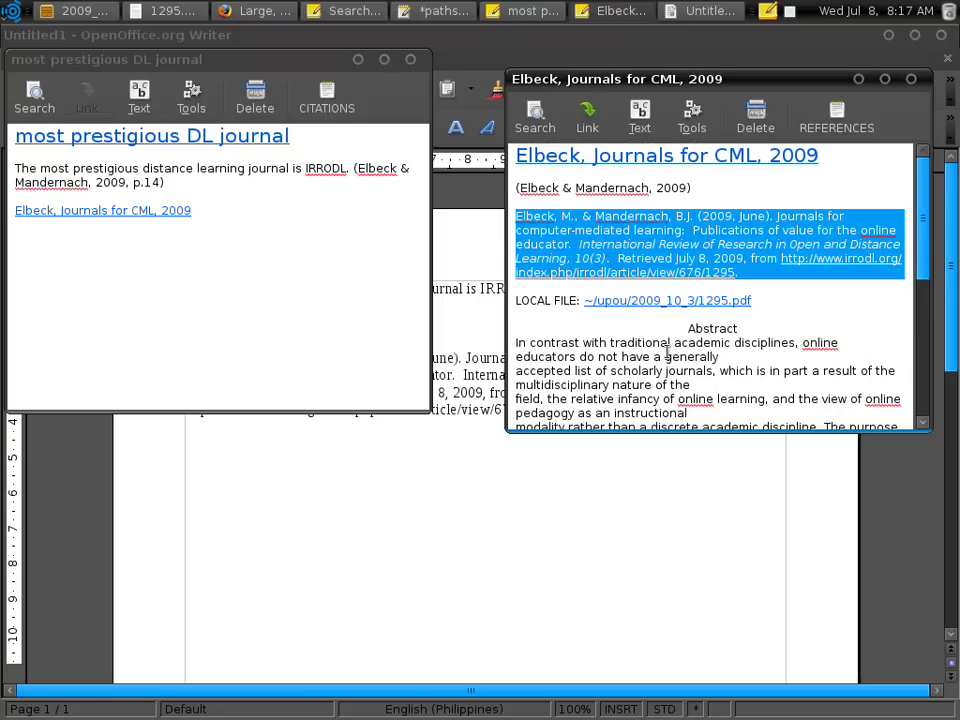
- Search All Notes for 'prestigious journal' and open the matching 'most prestigious DL journal' note
click(372, 15)
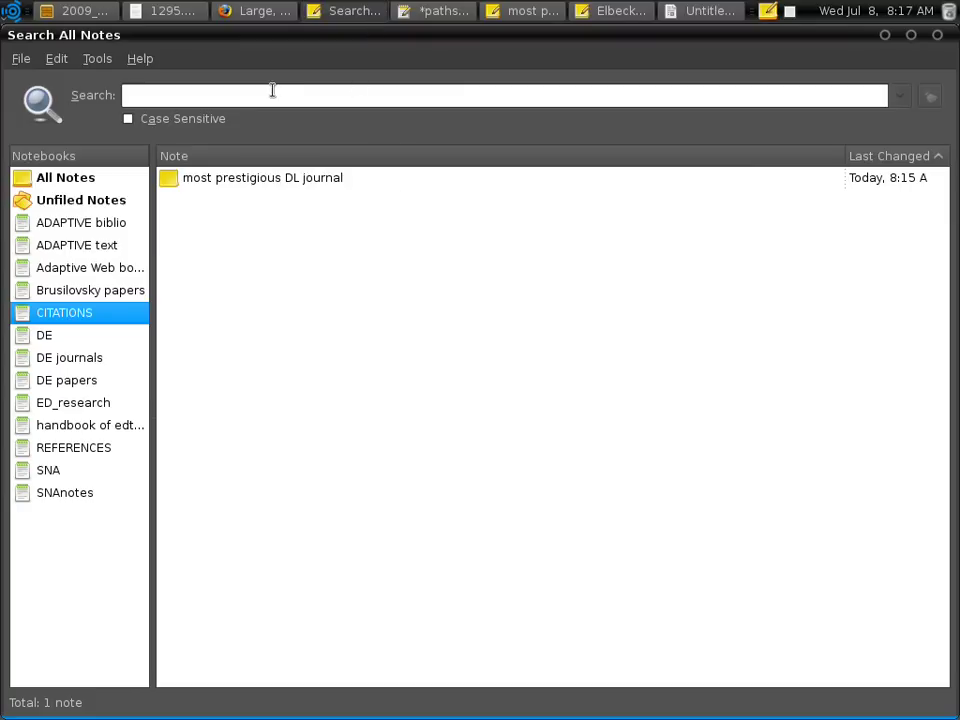
click(65, 188)
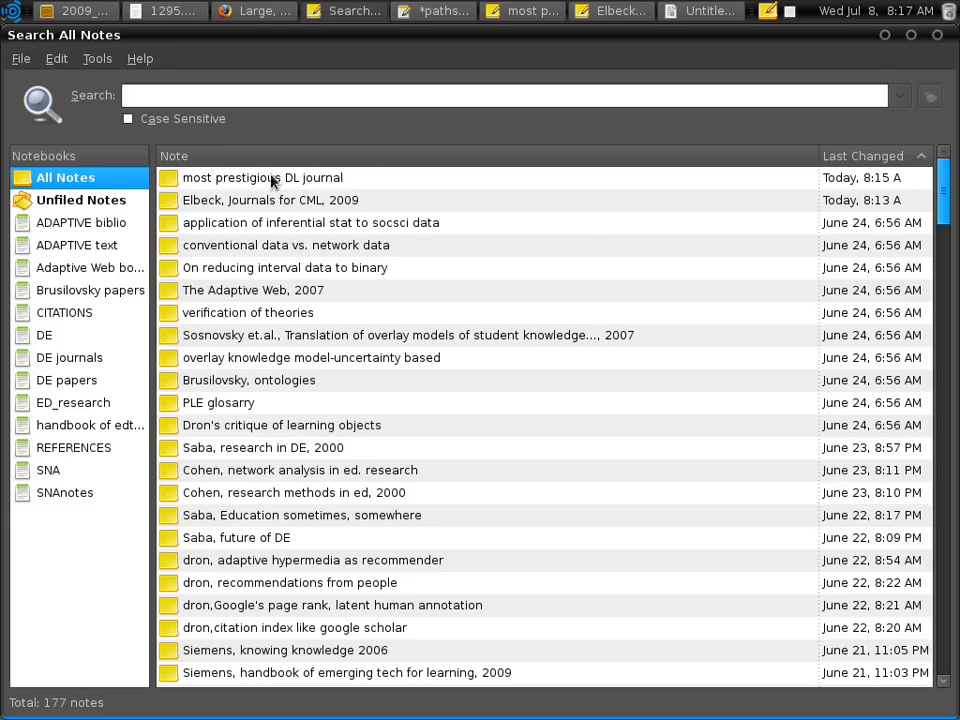
click(365, 95)
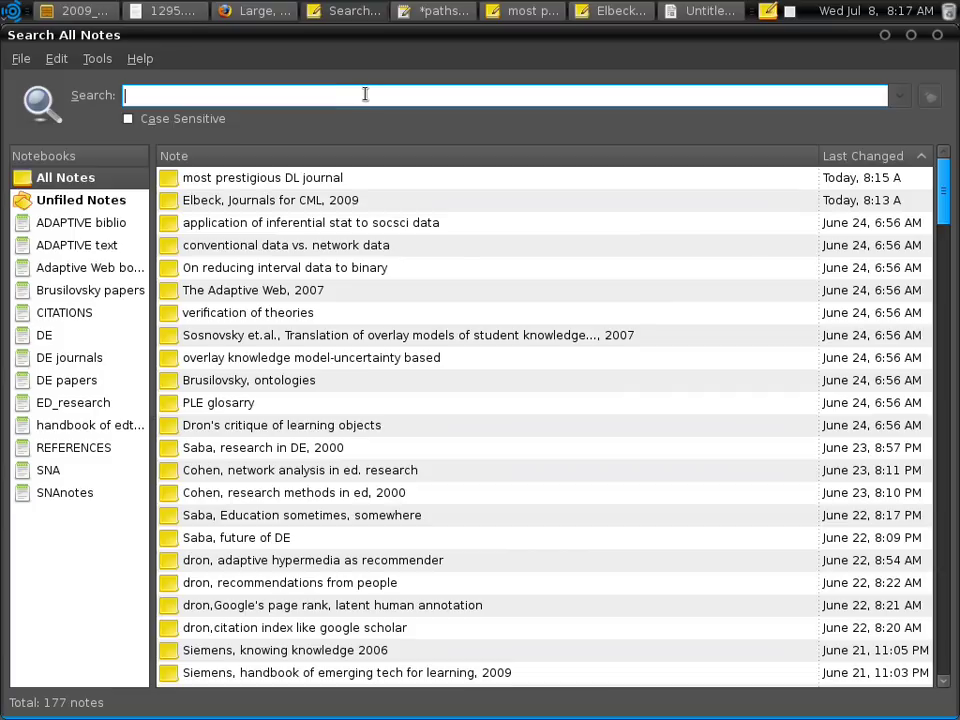
text(prestigious journal)
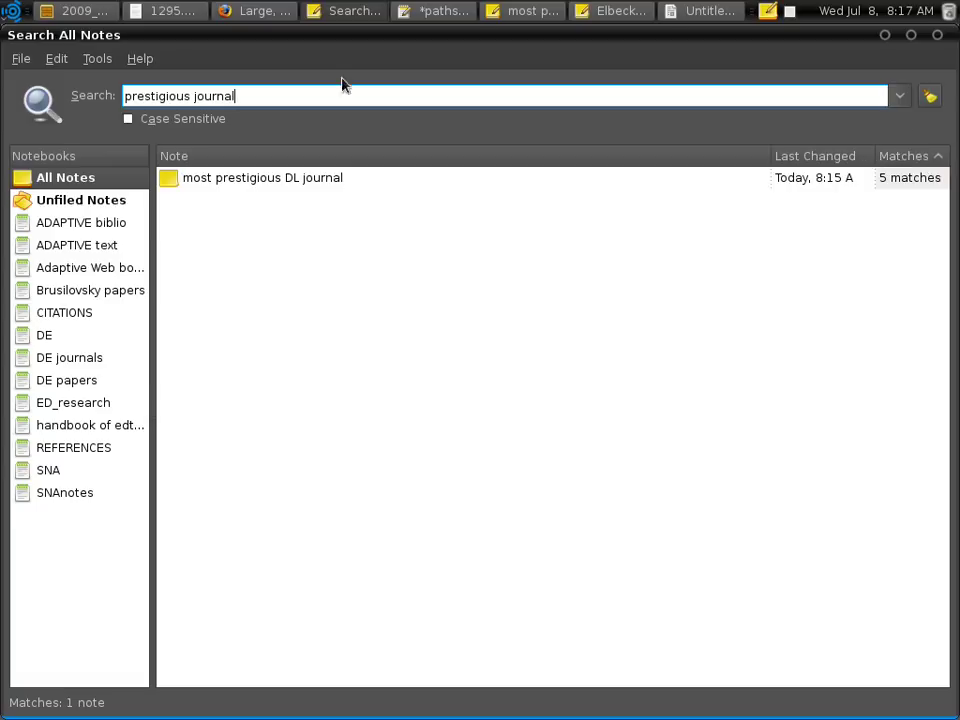
double_click(225, 182)
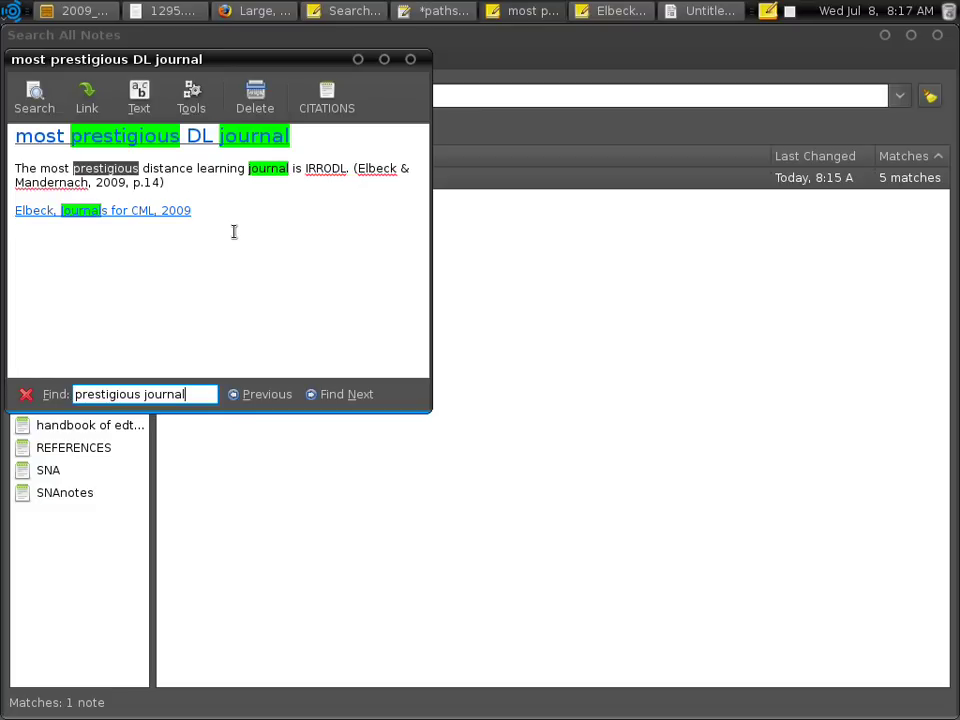
click(161, 240)
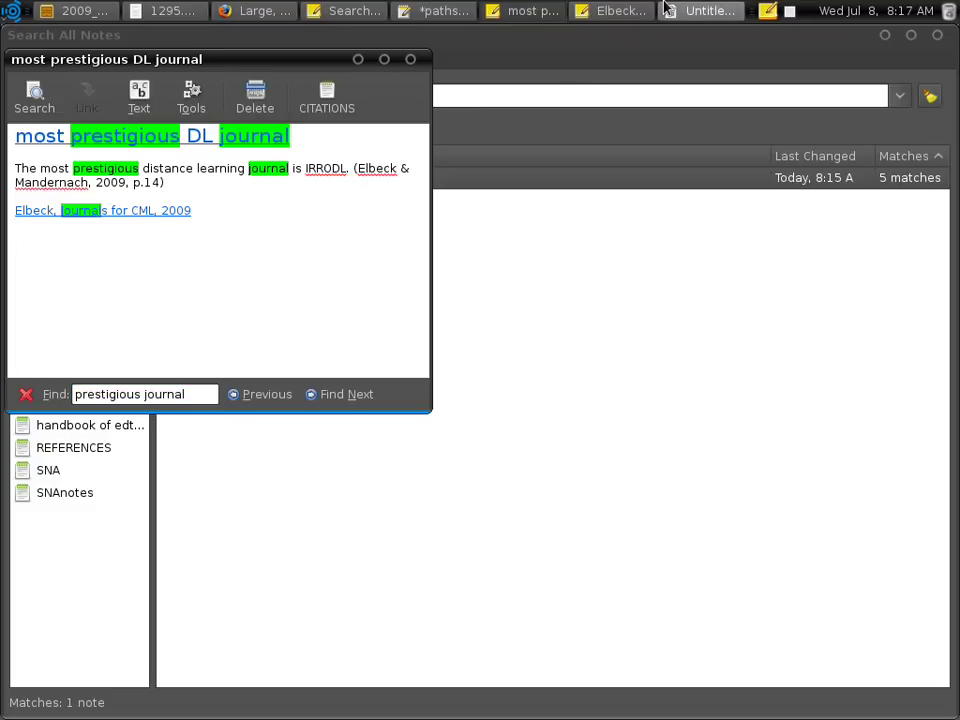